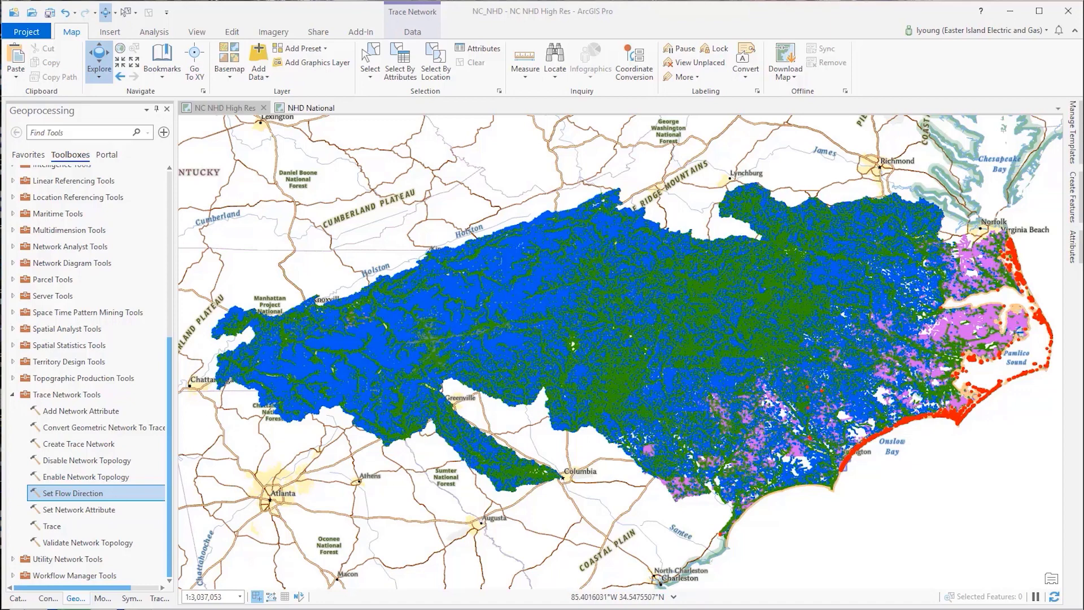
Step: Show the map's layer list and view the Lake Norman and Farm irrigation bookmarks
left_click(42, 599)
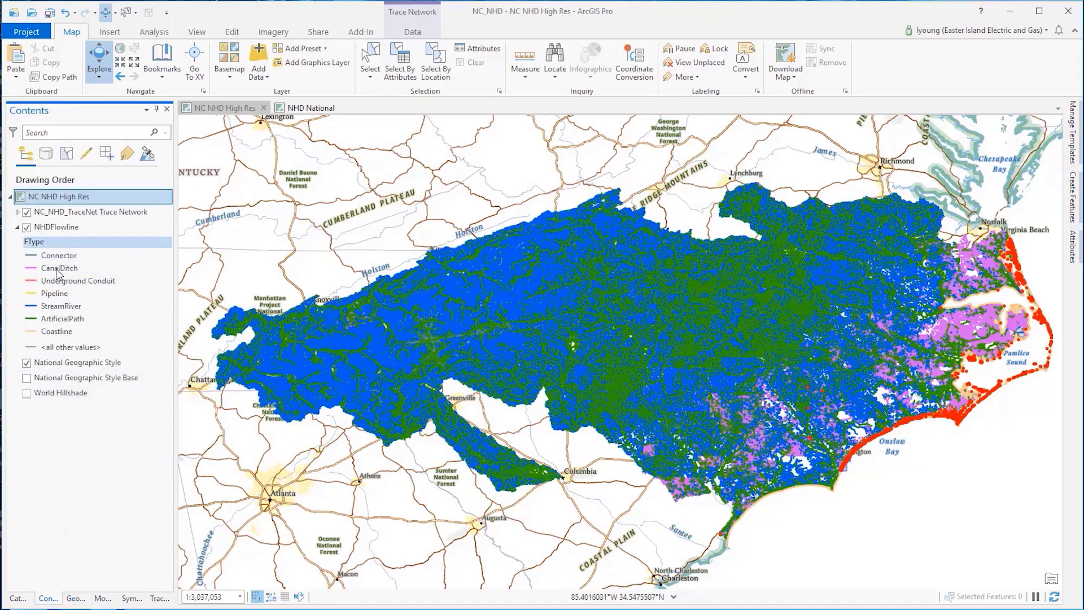
left_click(164, 78)
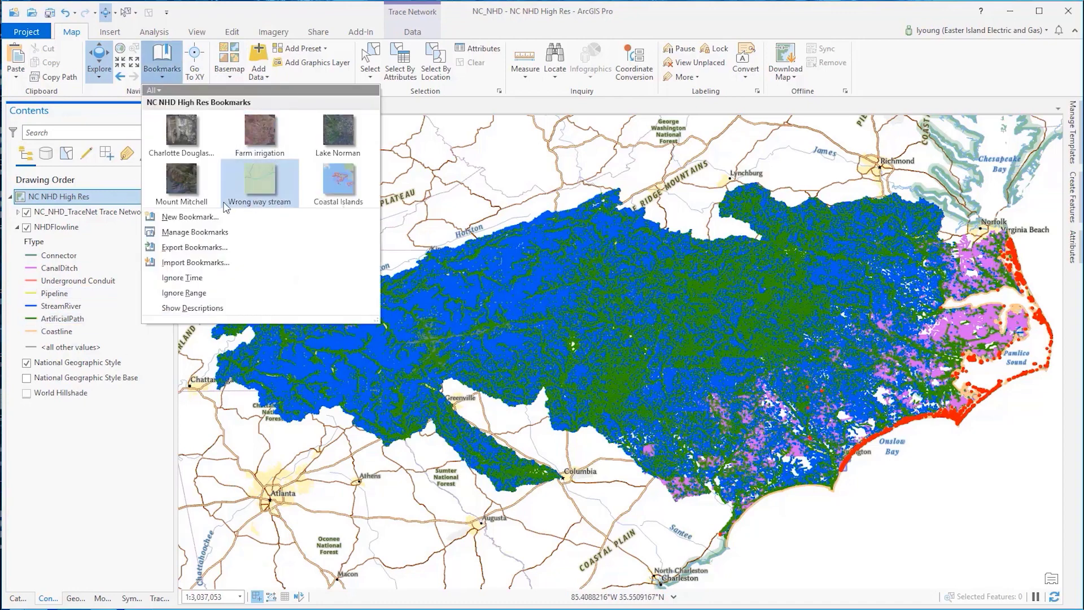
left_click(338, 131)
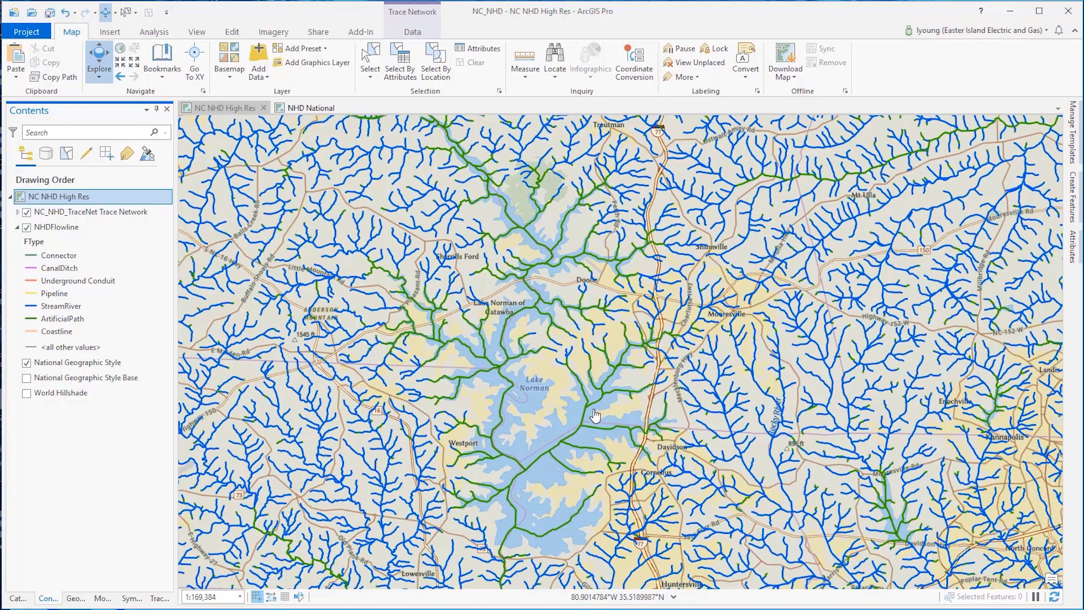
left_click(168, 70)
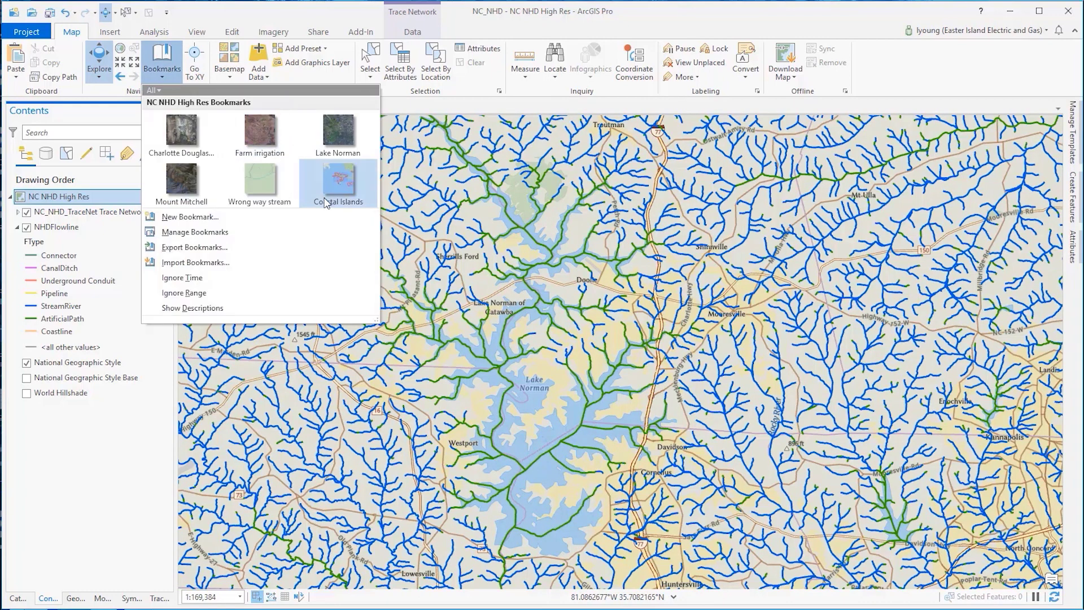
left_click(264, 140)
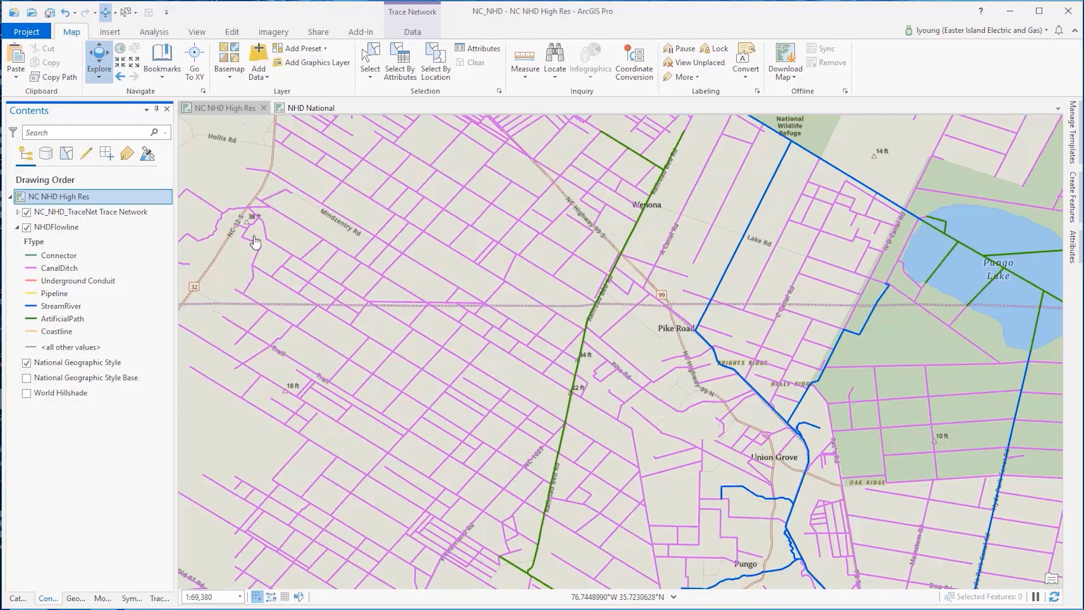
Step: Go to the Coastal Islands bookmark and examine the error text of the large central island's line error
left_click(182, 107)
left_click(162, 59)
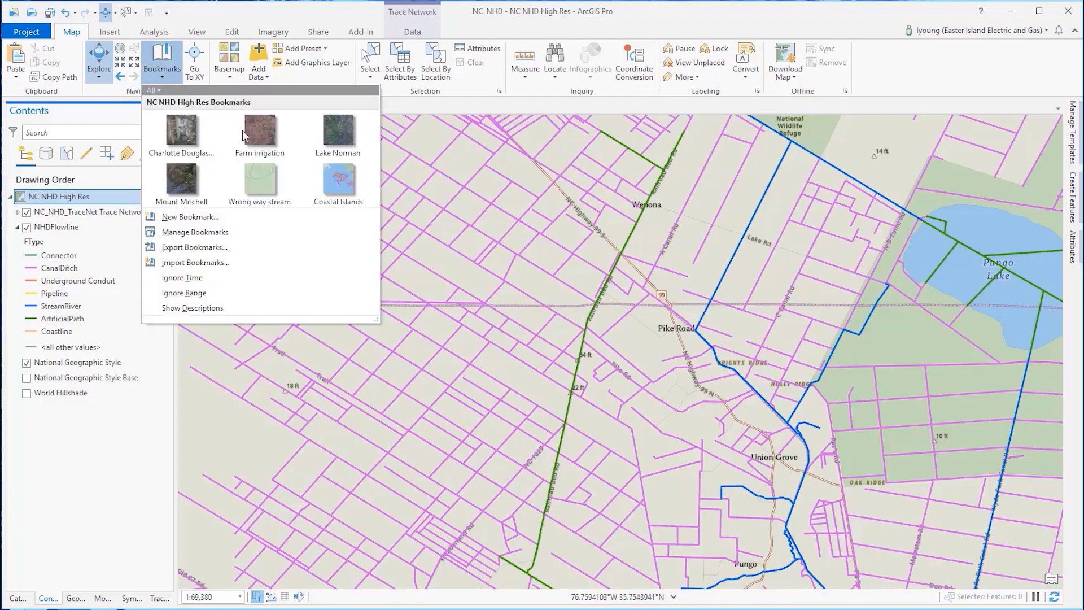
left_click(346, 191)
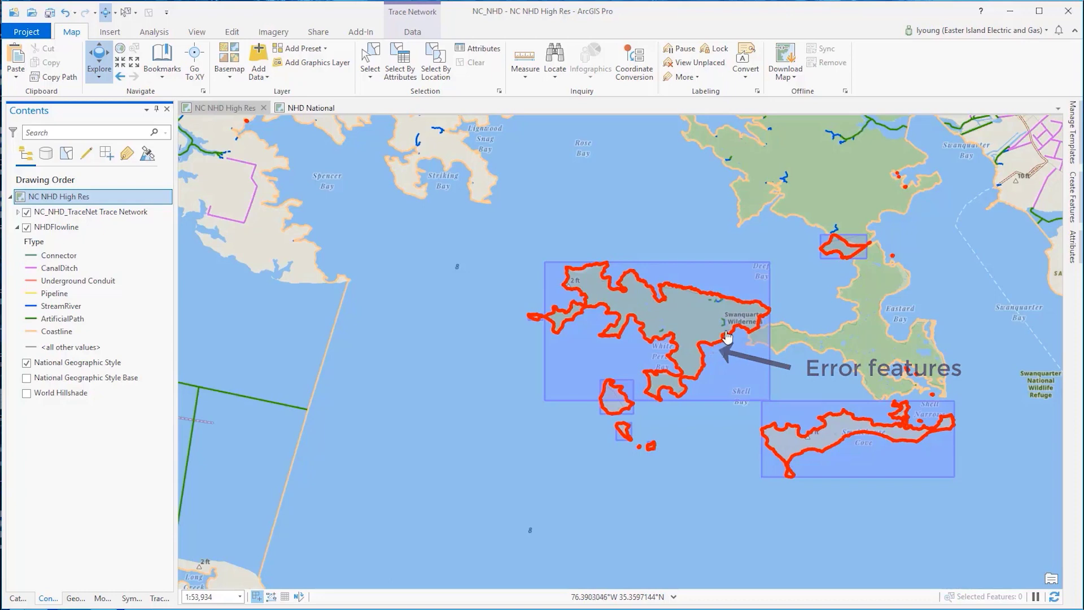
left_click(718, 350)
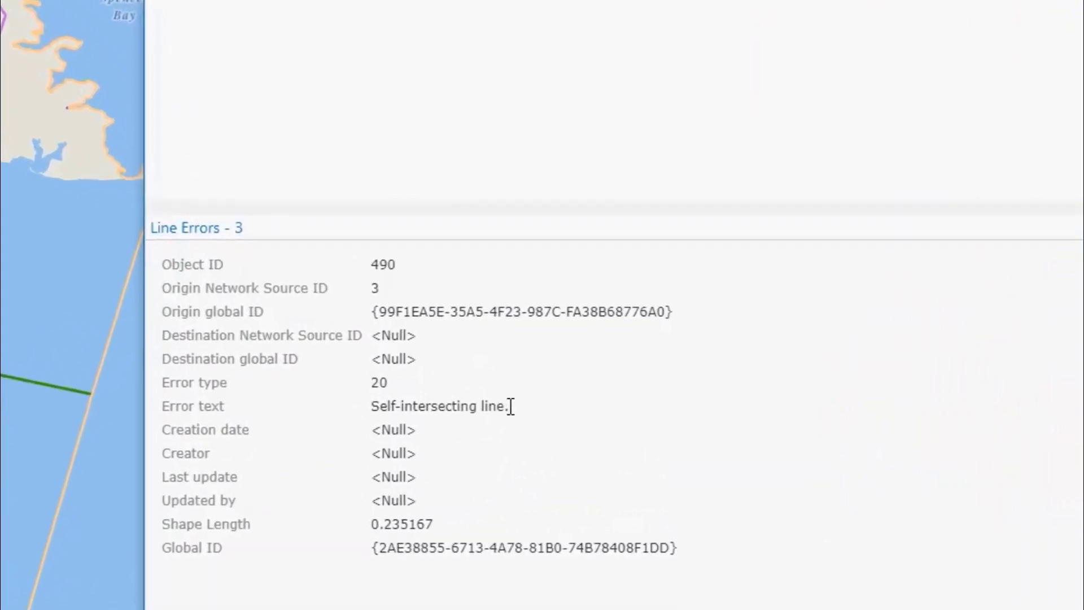
left_click_drag(510, 407, 365, 415)
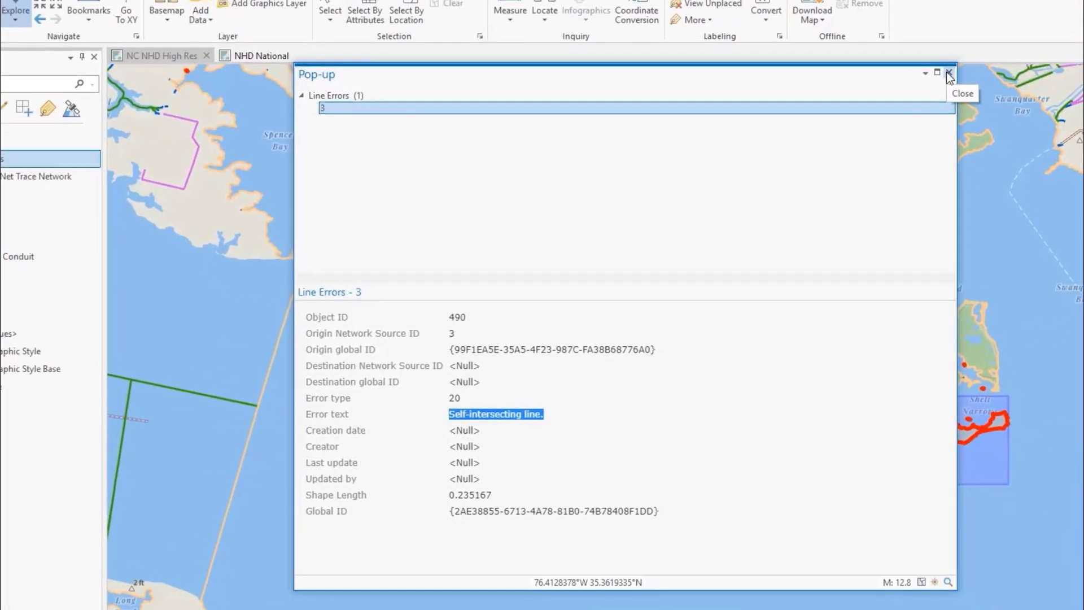
left_click(999, 18)
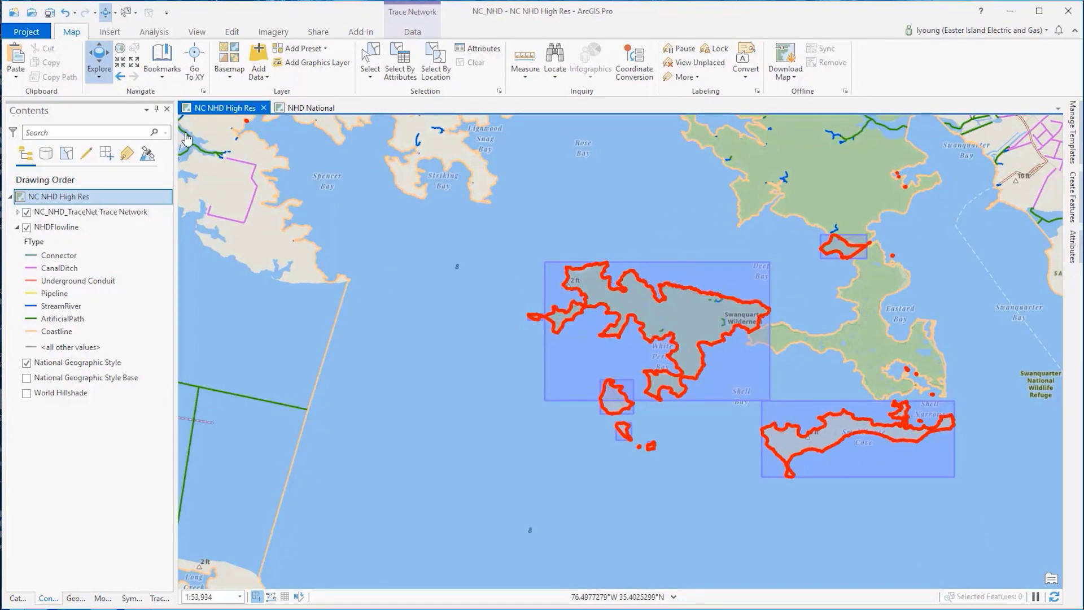
Step: Go to the Mount Mitchell bookmark and bring up the Trace Network geoprocessing tools
left_click(175, 79)
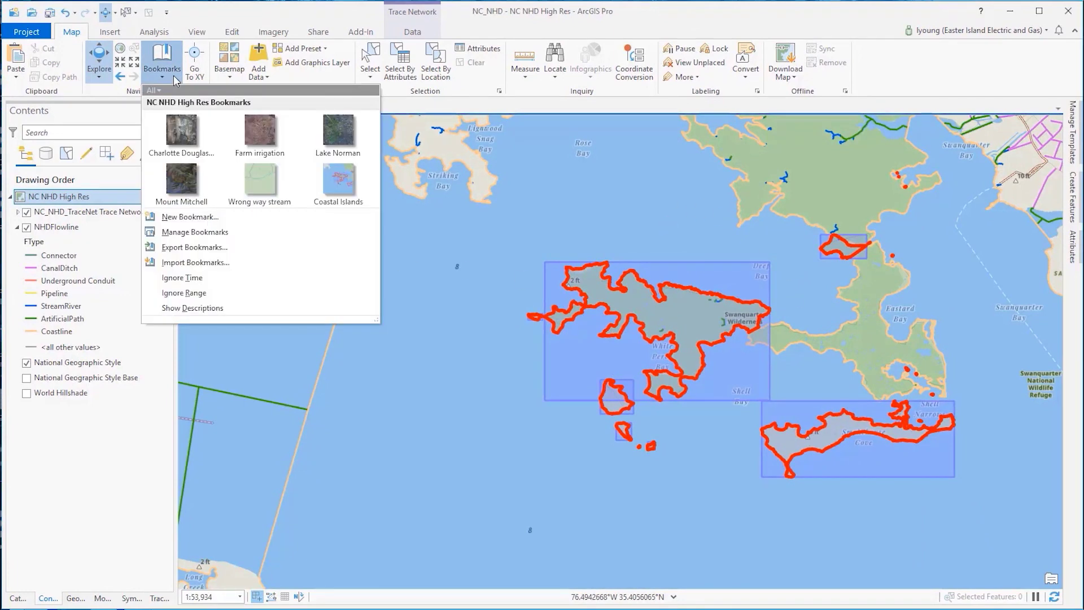
left_click(187, 179)
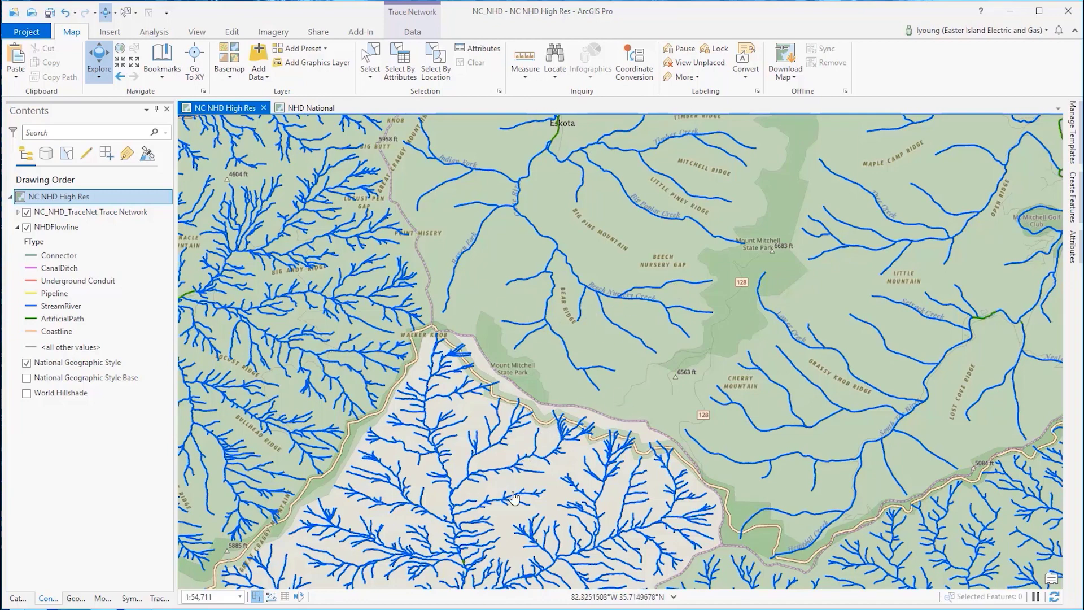
left_click(82, 601)
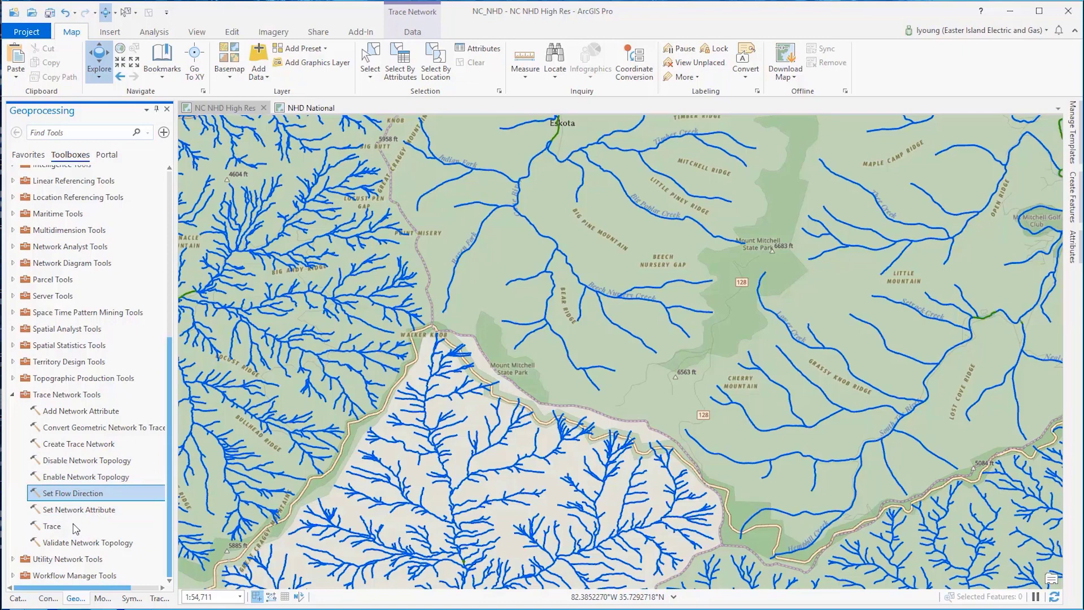
Step: Examine the sublayers of the NC_NHD_TraceNet Trace Network layer, displaying System Junctions briefly before hiding them and collapsing the layer
left_click(48, 597)
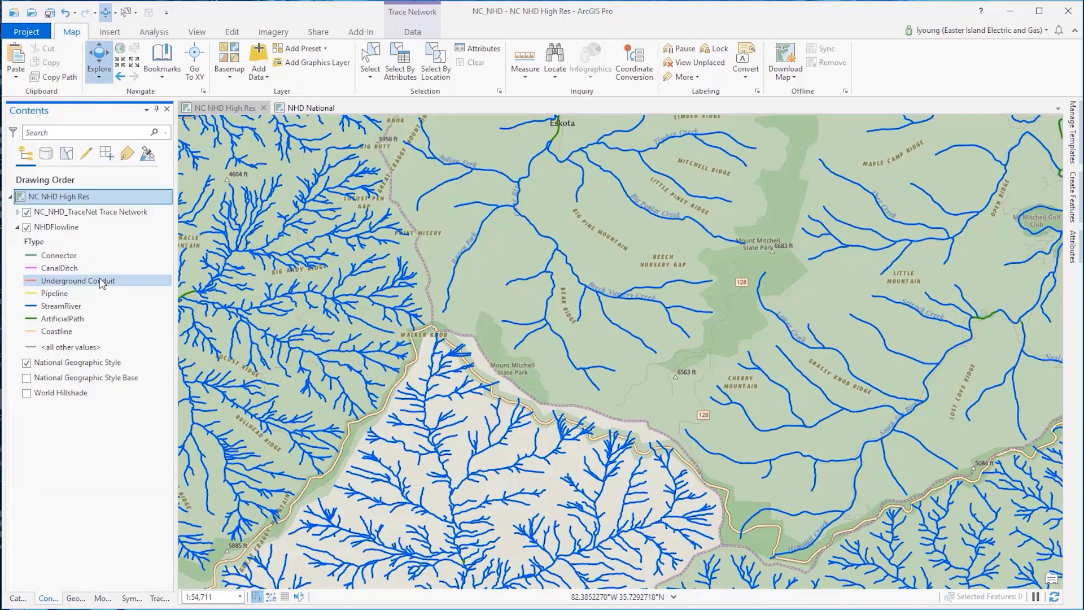
left_click(17, 218)
left_click(17, 212)
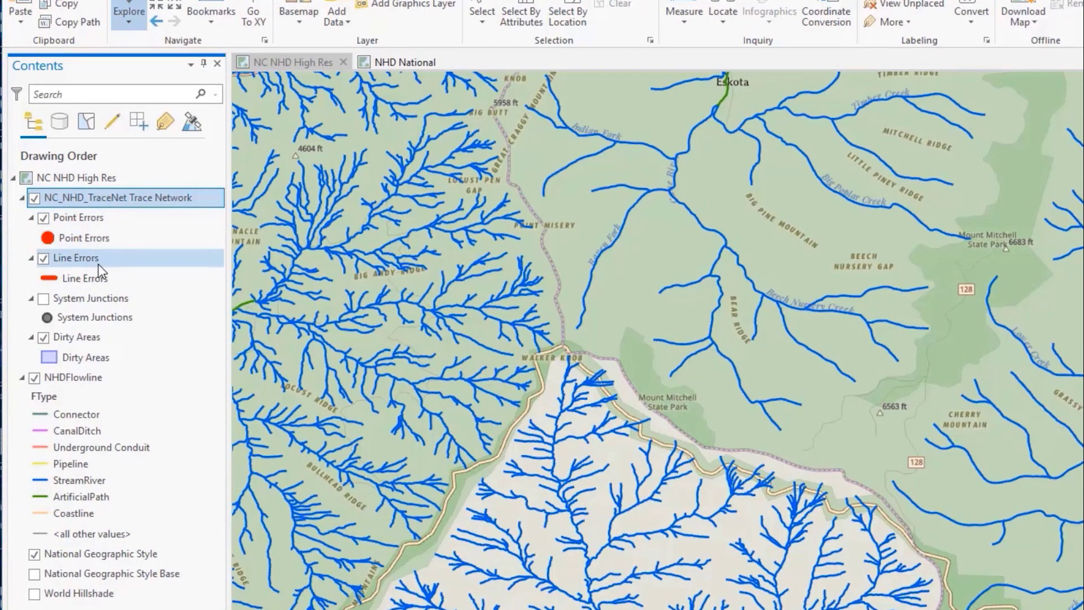
left_click(43, 299)
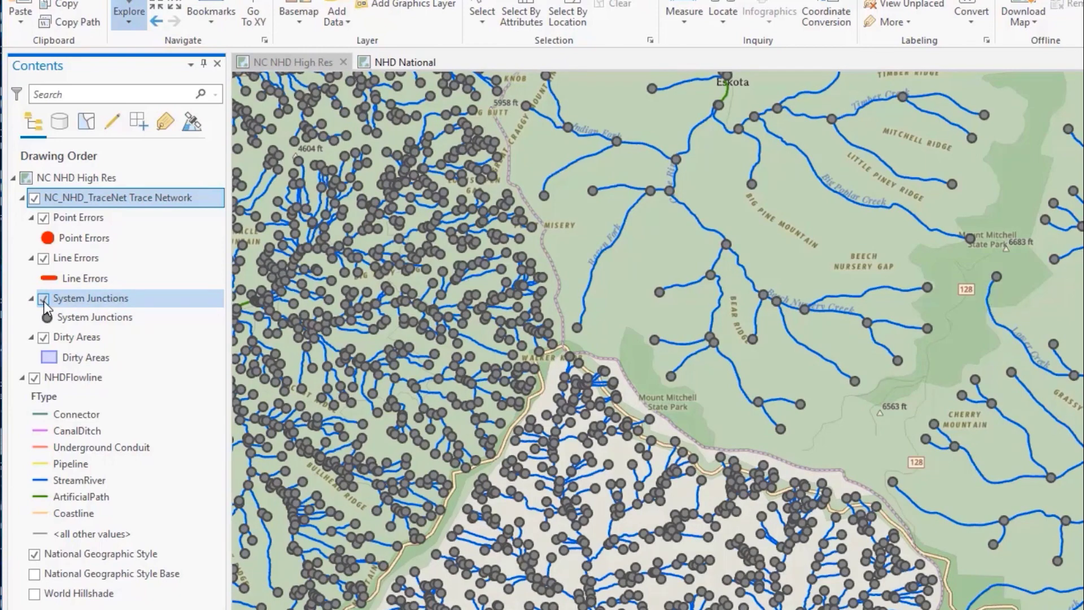
left_click(43, 299)
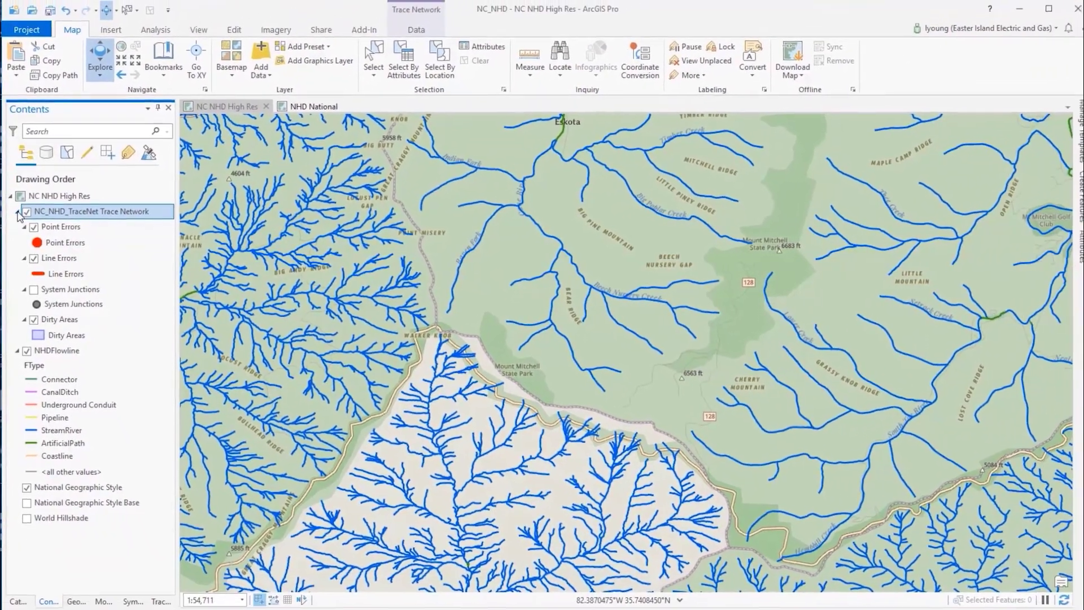
left_click(20, 207)
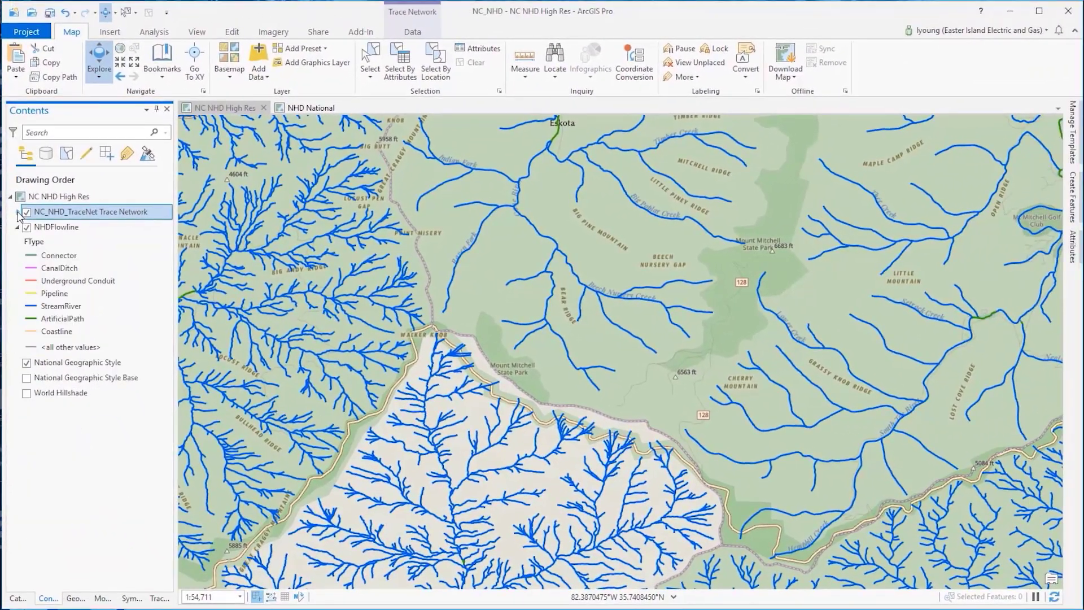
Step: Try to move the StreamRiver flowline segment northwest of the Bear Ridge label a short distance west
left_click(412, 32)
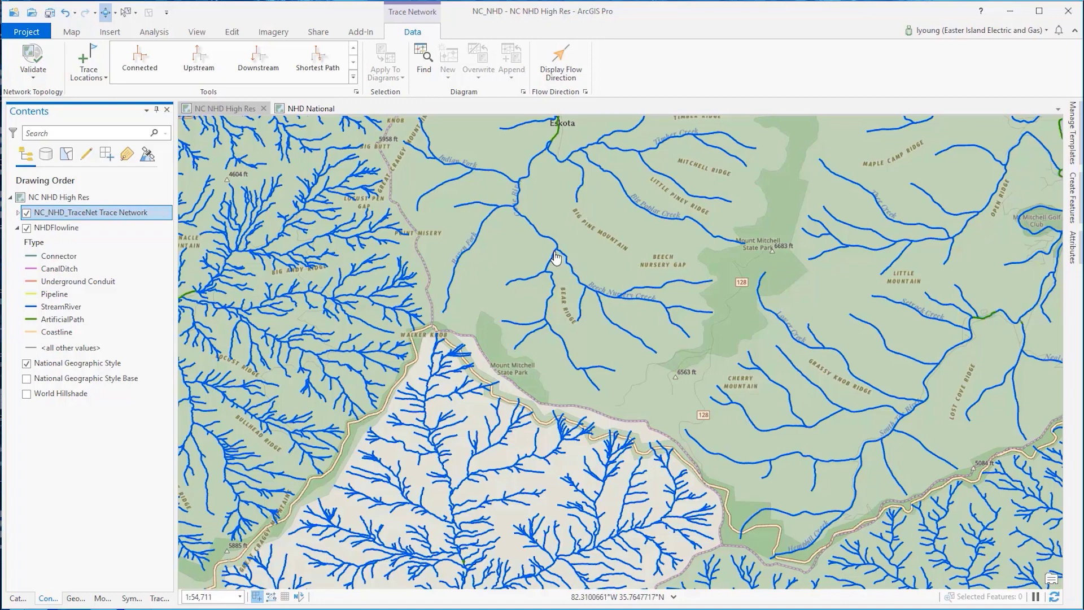
scroll(556, 260, "up", 5)
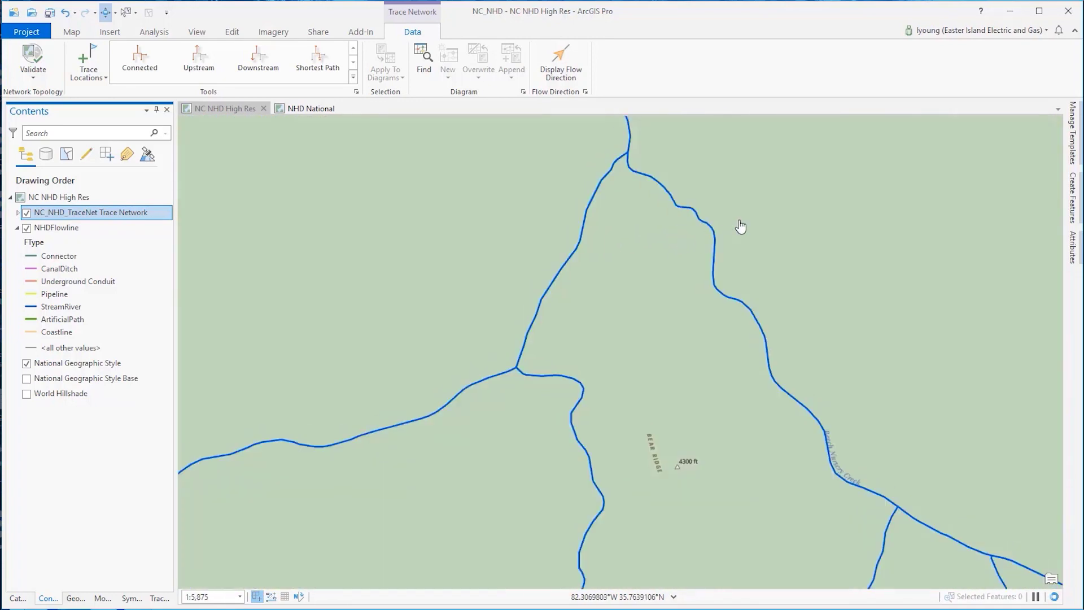
left_click_drag(741, 225, 677, 280)
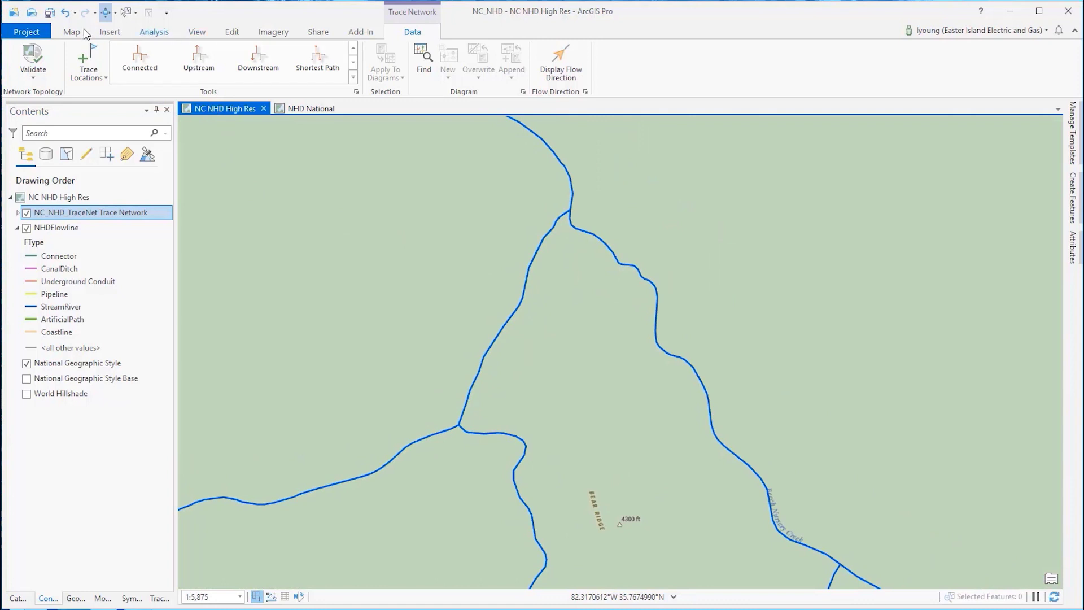
left_click(124, 11)
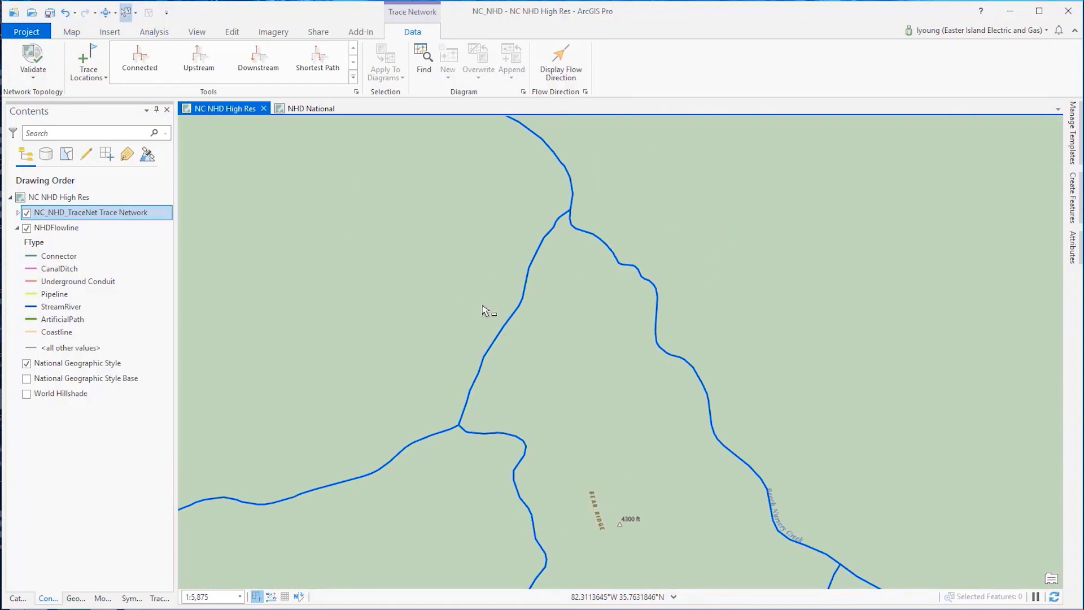
left_click_drag(481, 305, 542, 347)
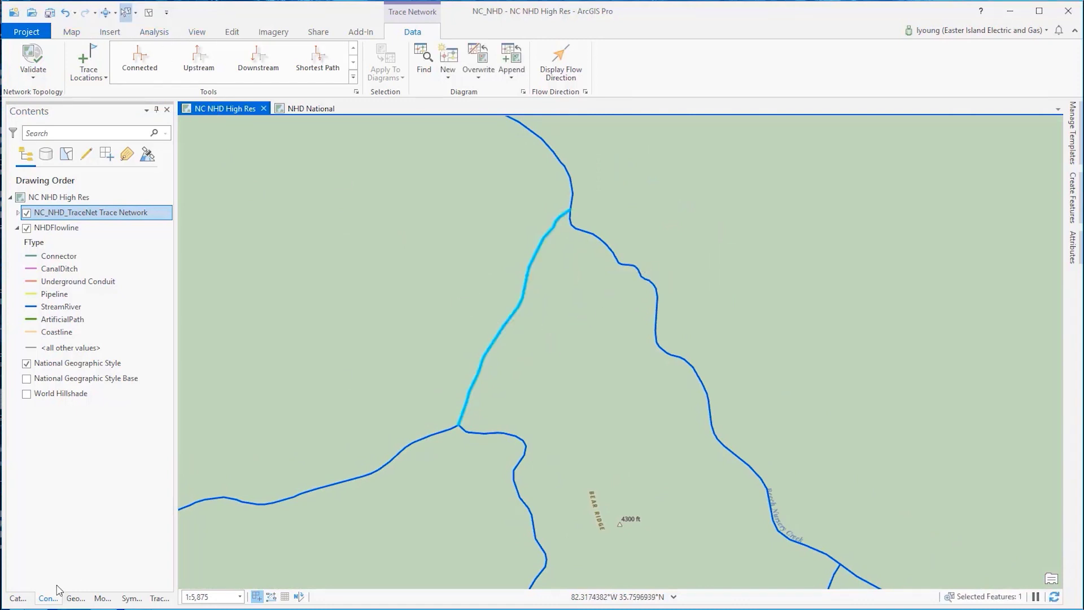
left_click(103, 599)
left_click(48, 188)
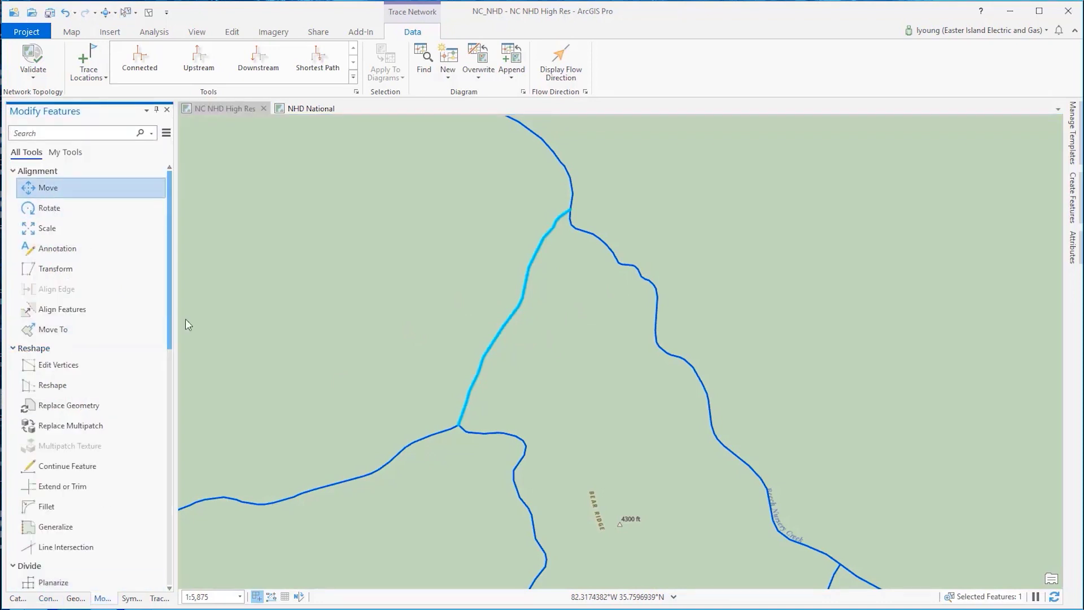
left_click(473, 389)
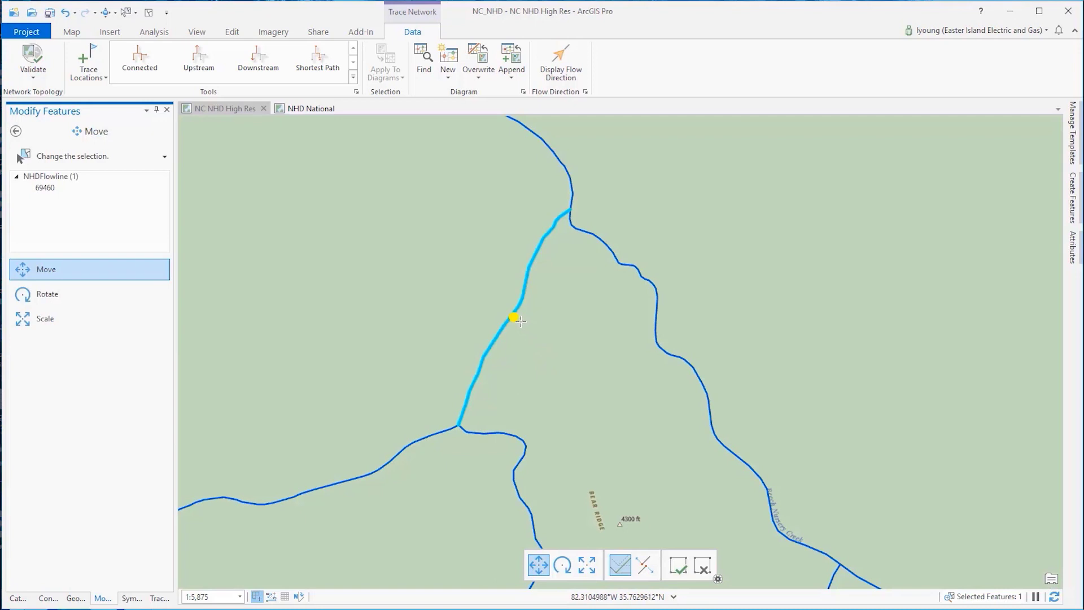
left_click_drag(519, 321, 419, 321)
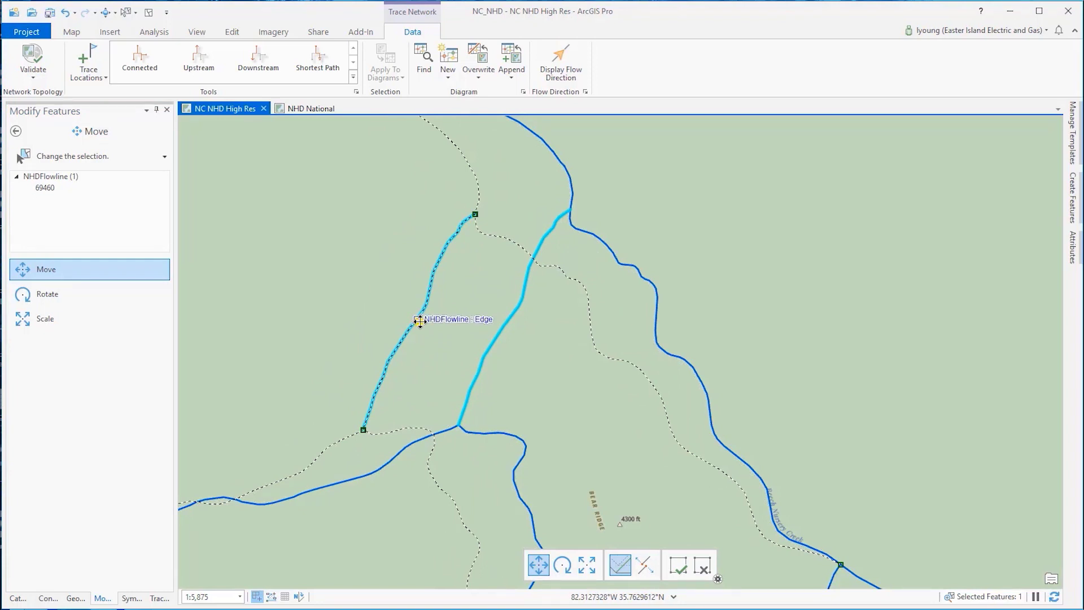
left_click_drag(420, 321, 420, 321)
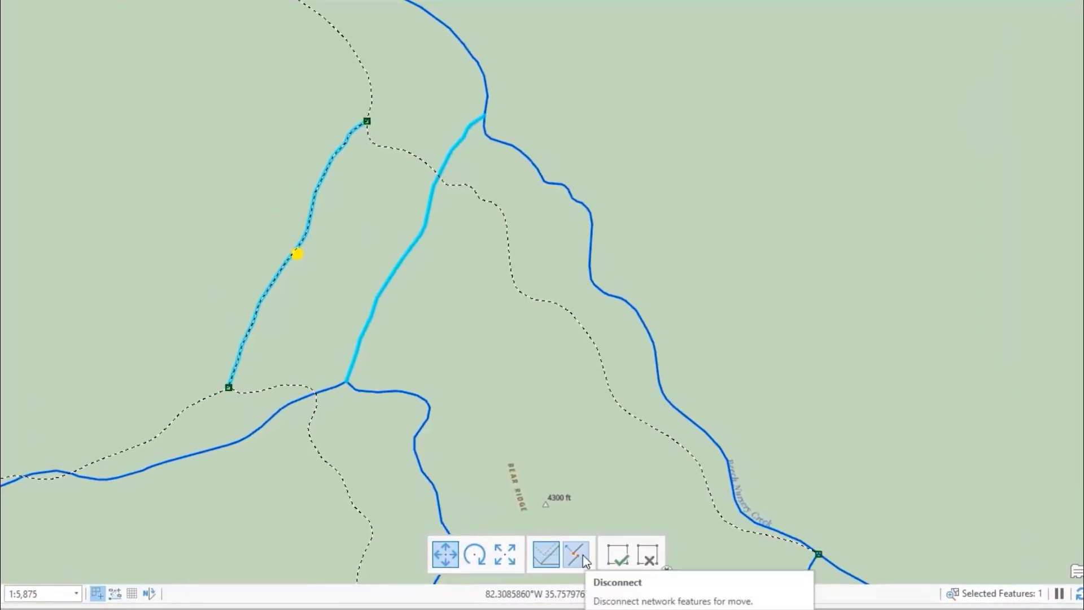
Step: Preview the flowline move with network features disconnected and with proportional stretching off, restoring the original move options
left_click(585, 560)
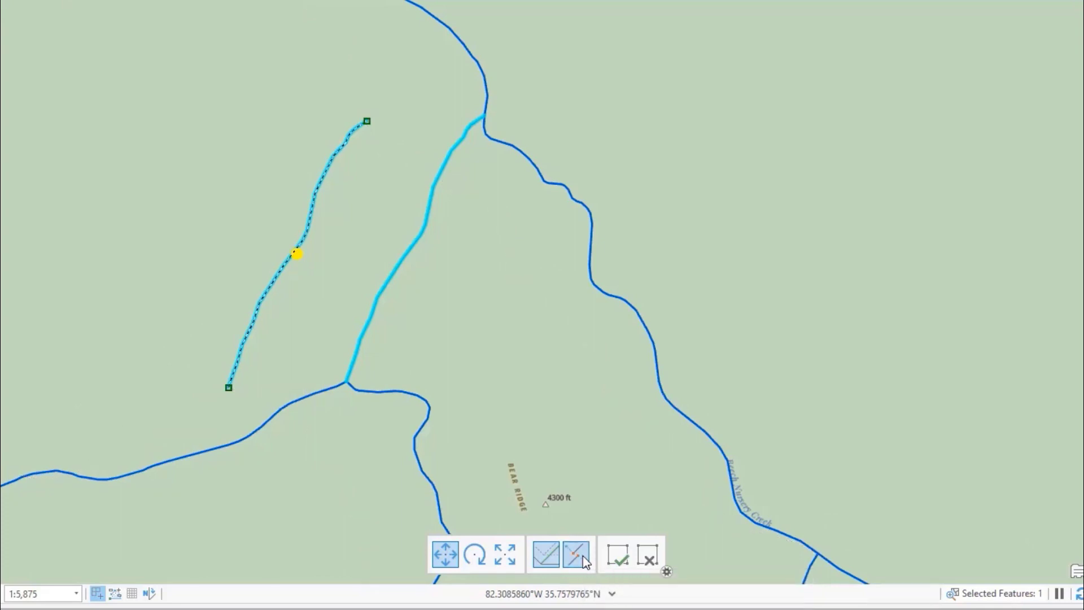
left_click(585, 560)
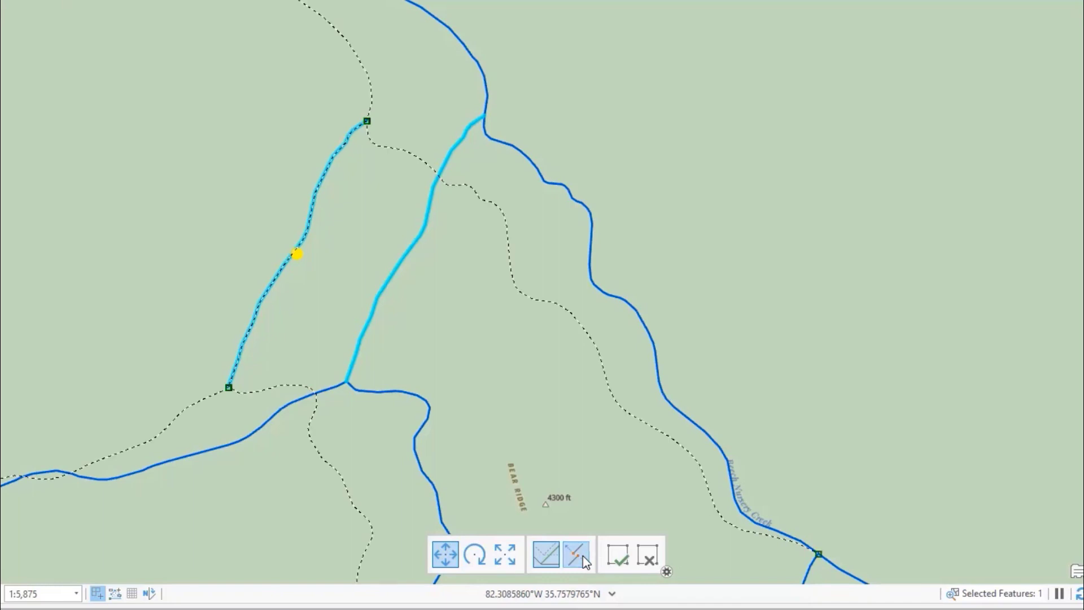
left_click(585, 560)
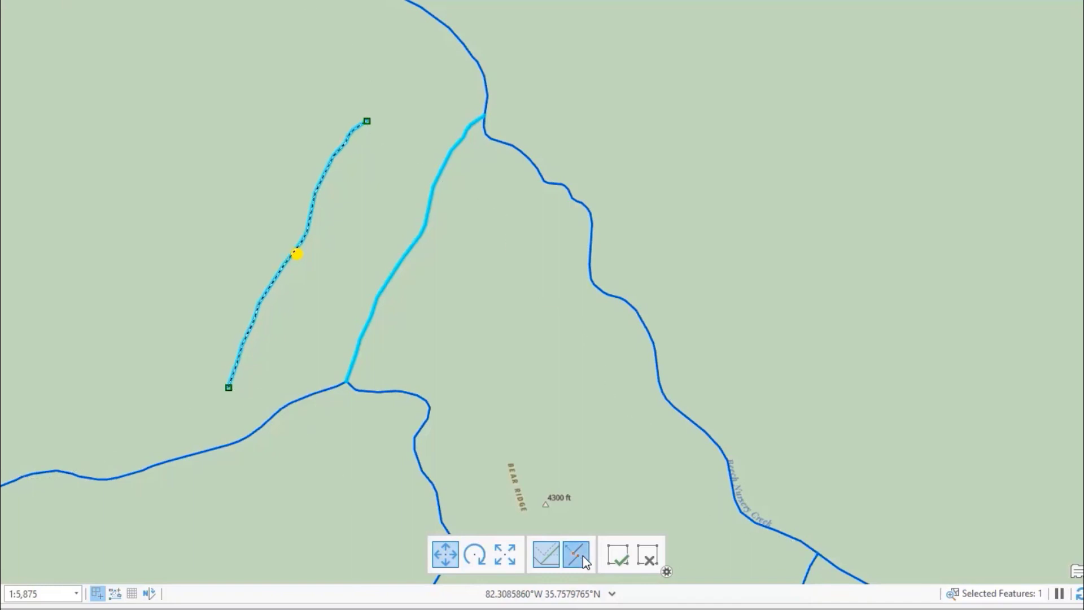
left_click(584, 560)
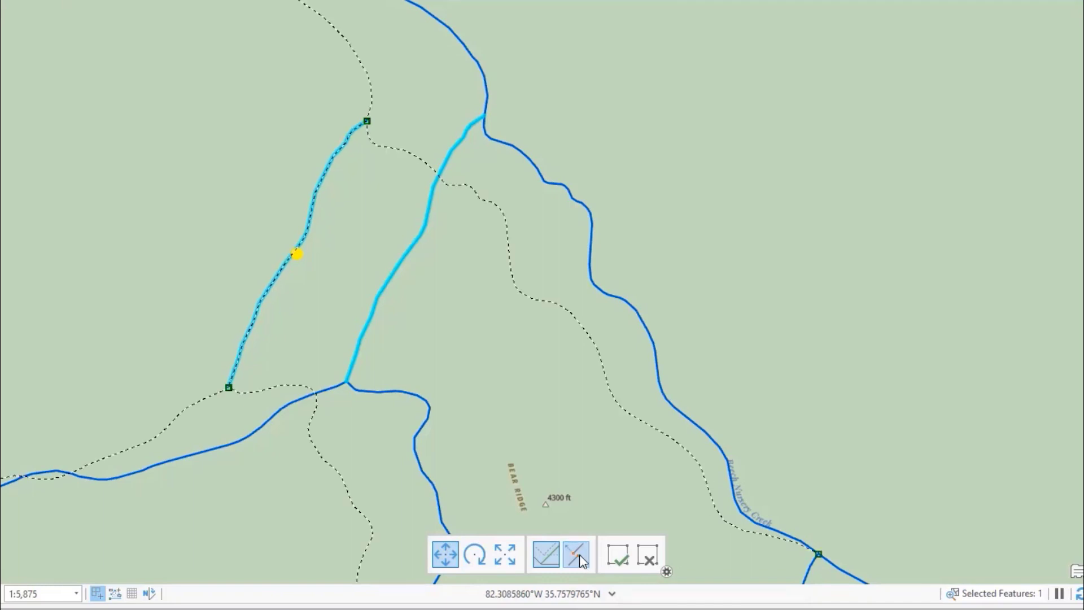
left_click(546, 558)
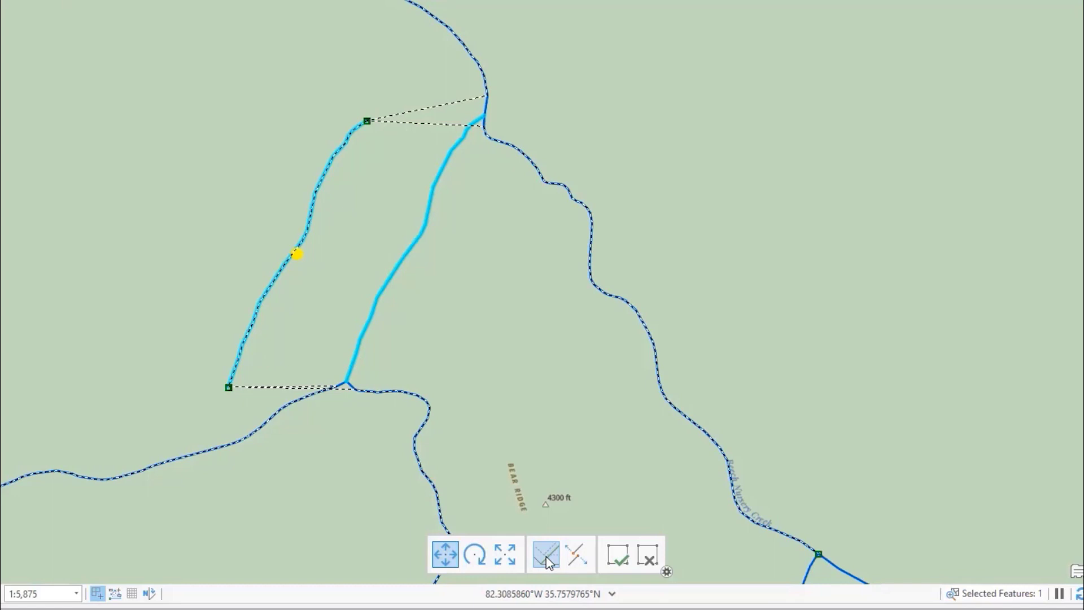
left_click(545, 559)
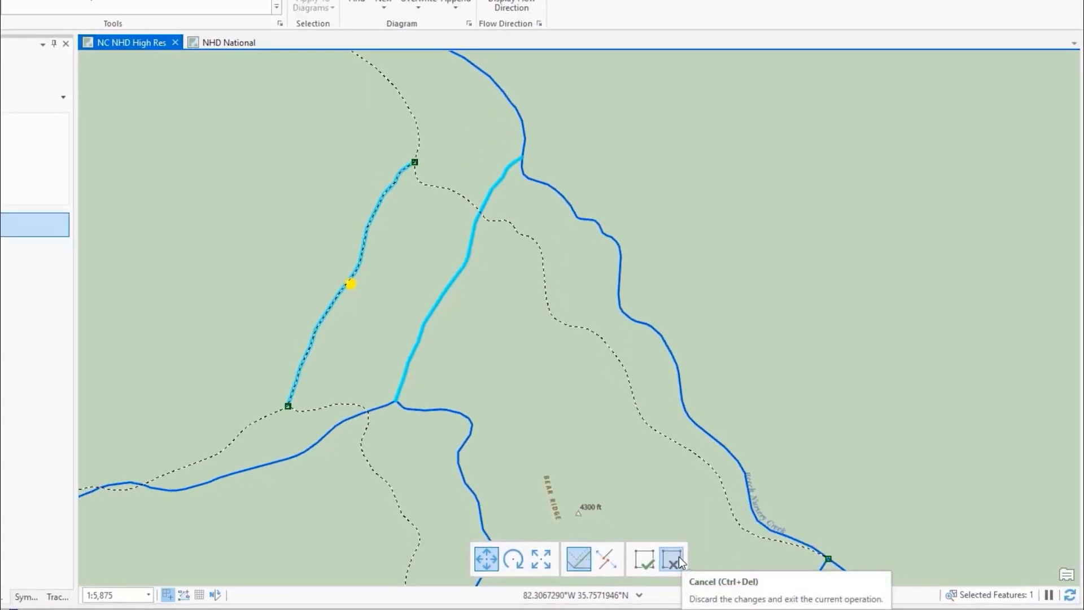
Step: Discard the flowline move and clear the feature selection
left_click(677, 558)
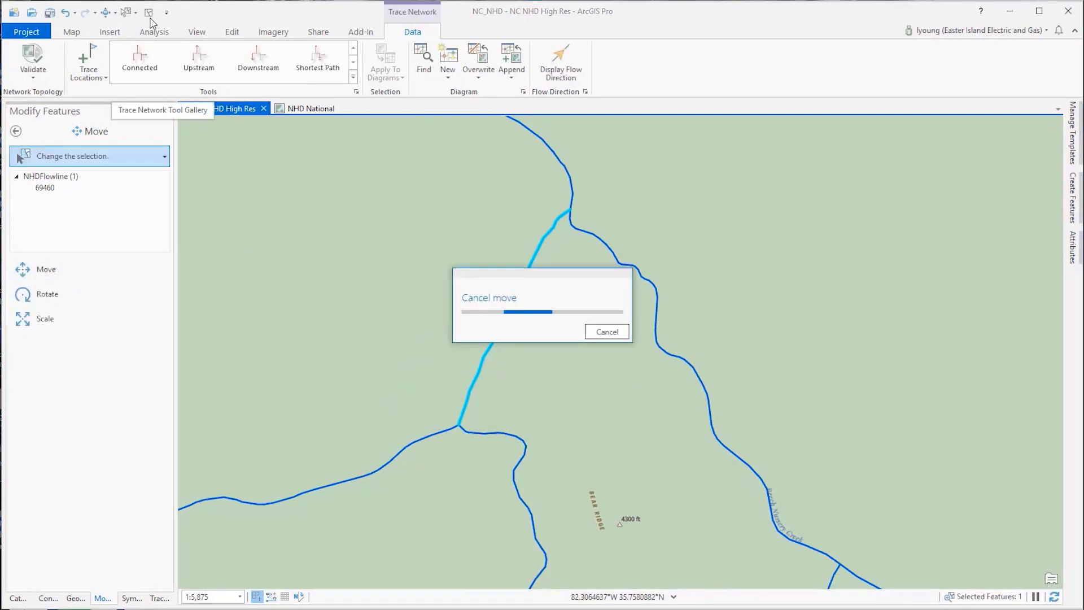
left_click(150, 15)
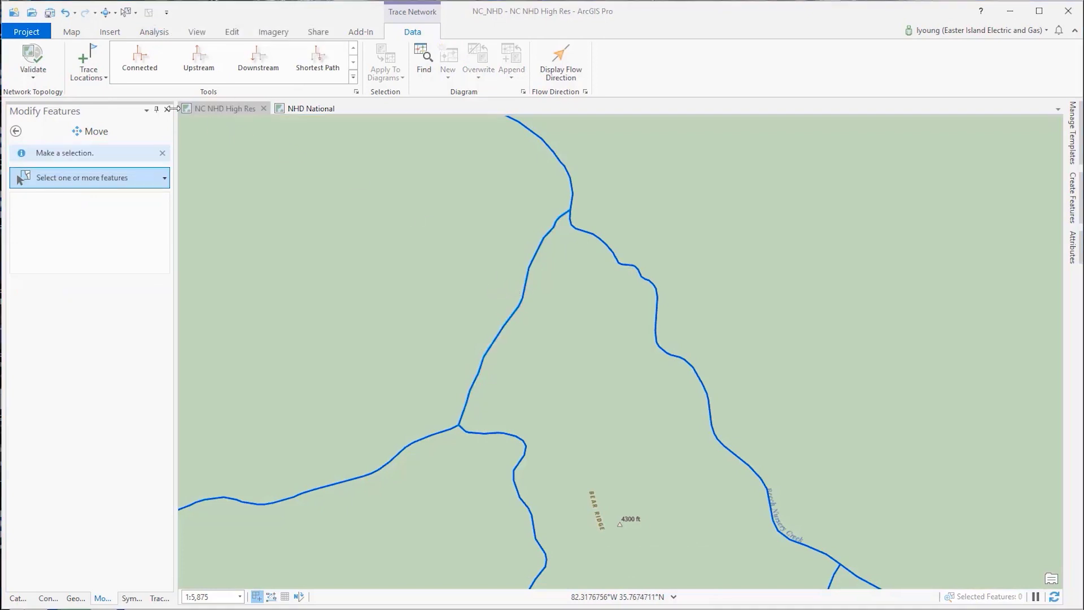
Step: Place trace starting points on the flowline head at Mount Mitchell State Park and on the stream just east of the Hemphill Creek label
left_click(105, 16)
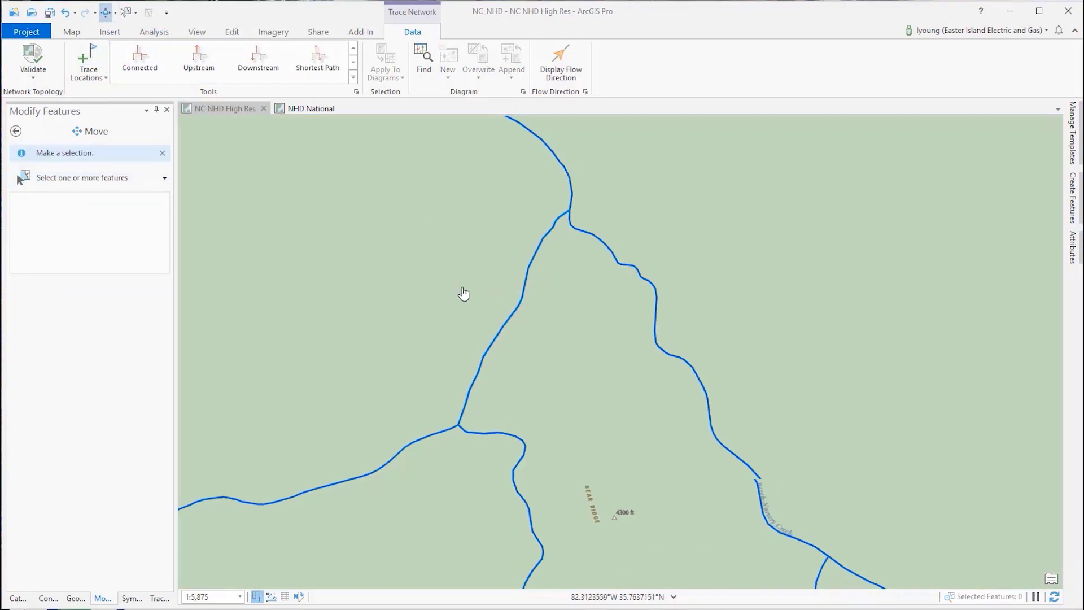
scroll(462, 290, "down", 3)
mouse_move(471, 284)
left_mouse_down()
mouse_move(562, 314)
mouse_move(426, 236)
left_mouse_up()
scroll(486, 316, "down", 2)
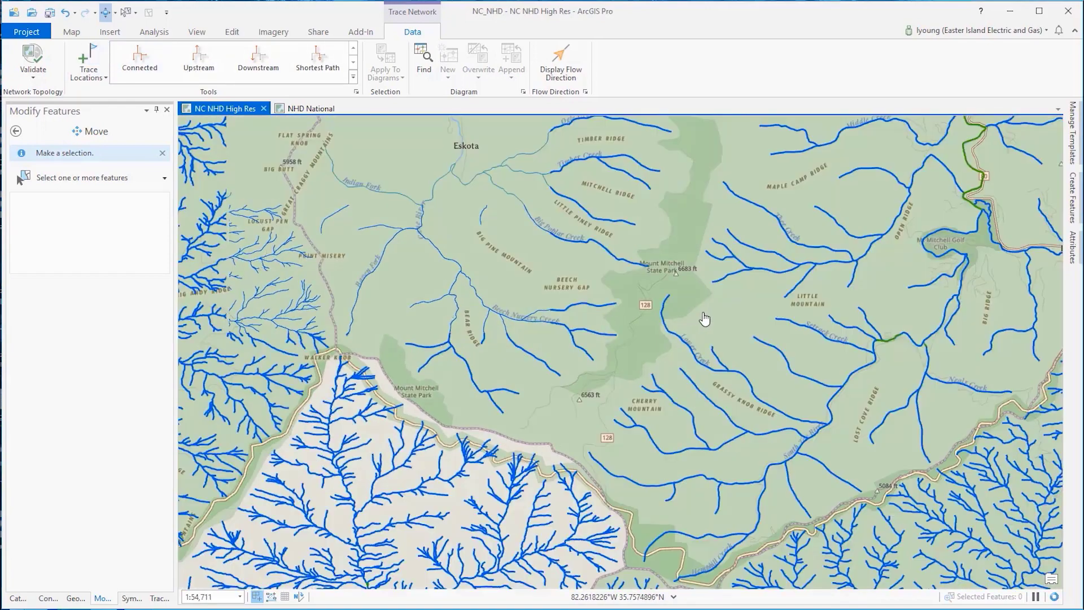
left_click_drag(704, 317, 618, 280)
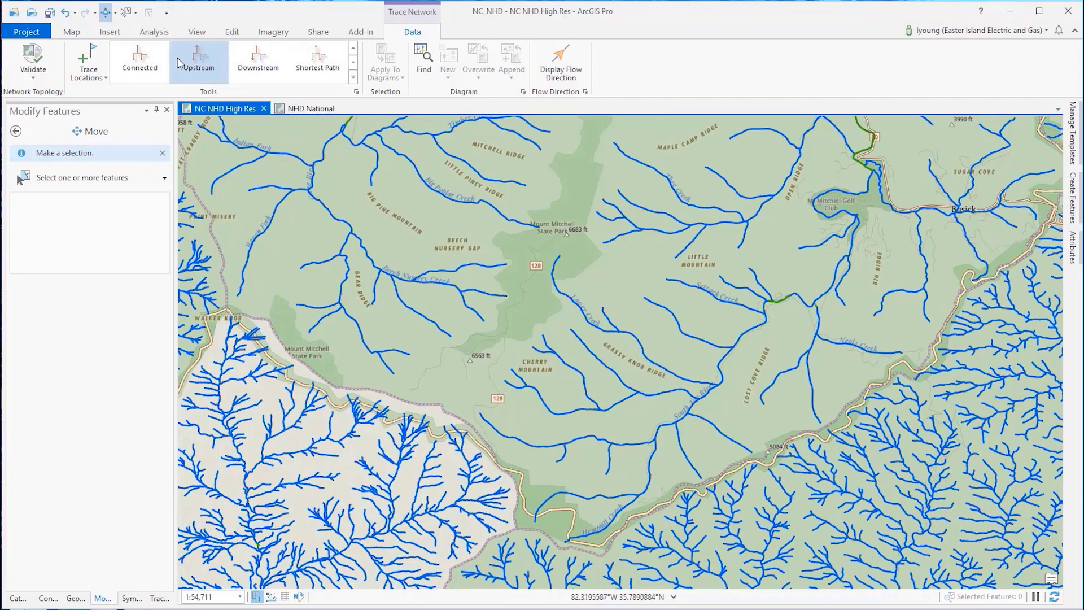
left_click(158, 598)
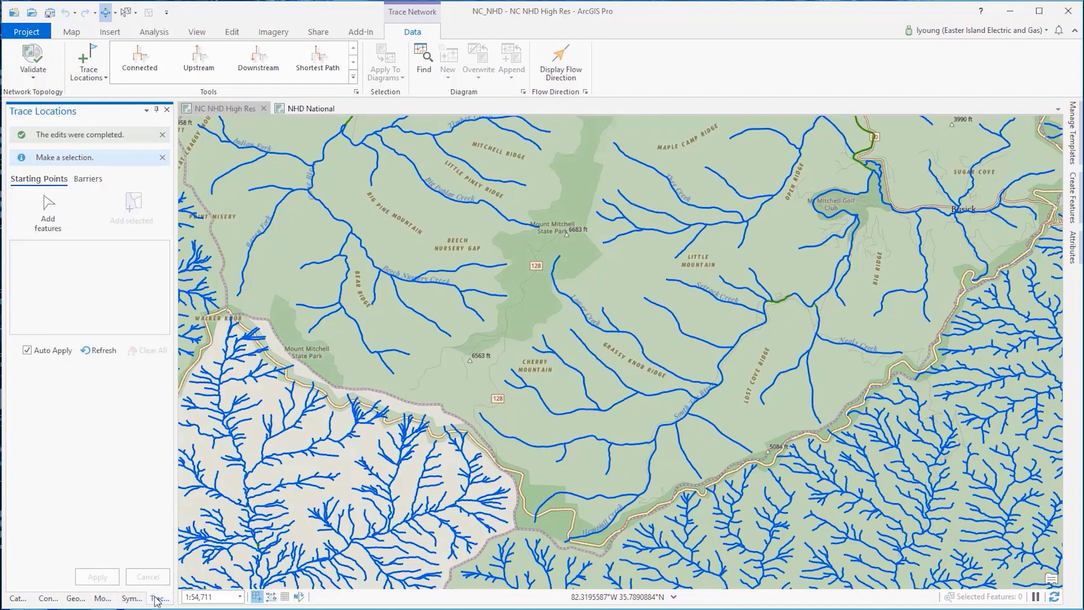
left_click(48, 210)
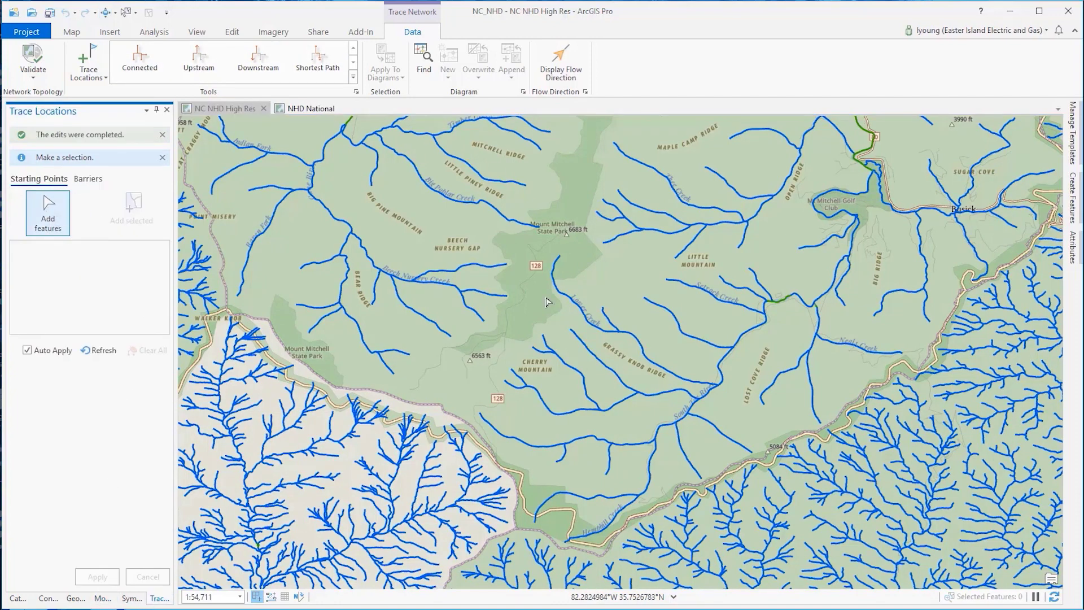
left_click(538, 229)
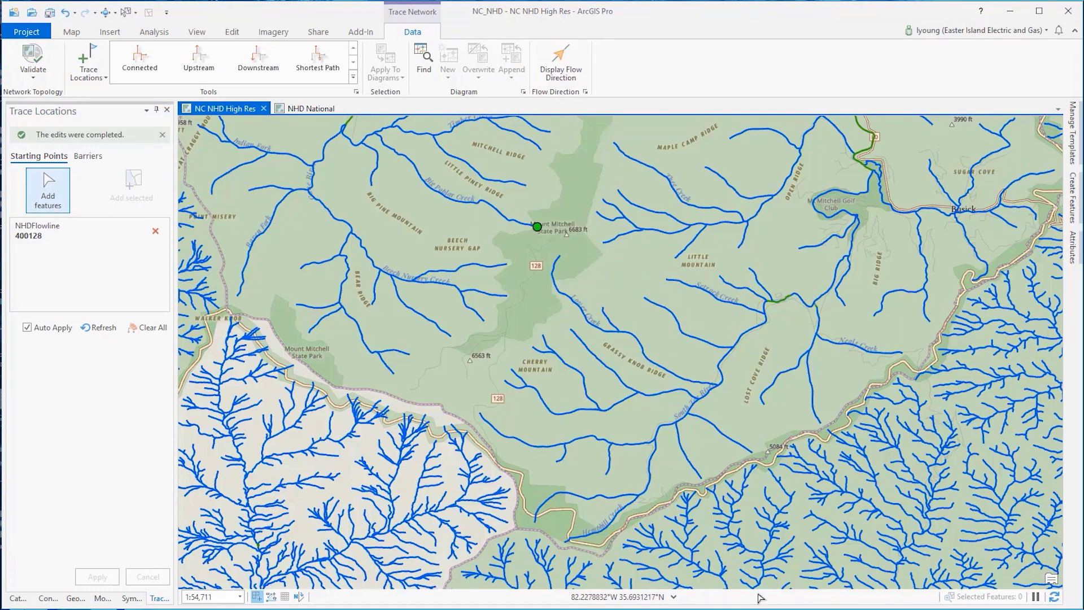
left_click(643, 527)
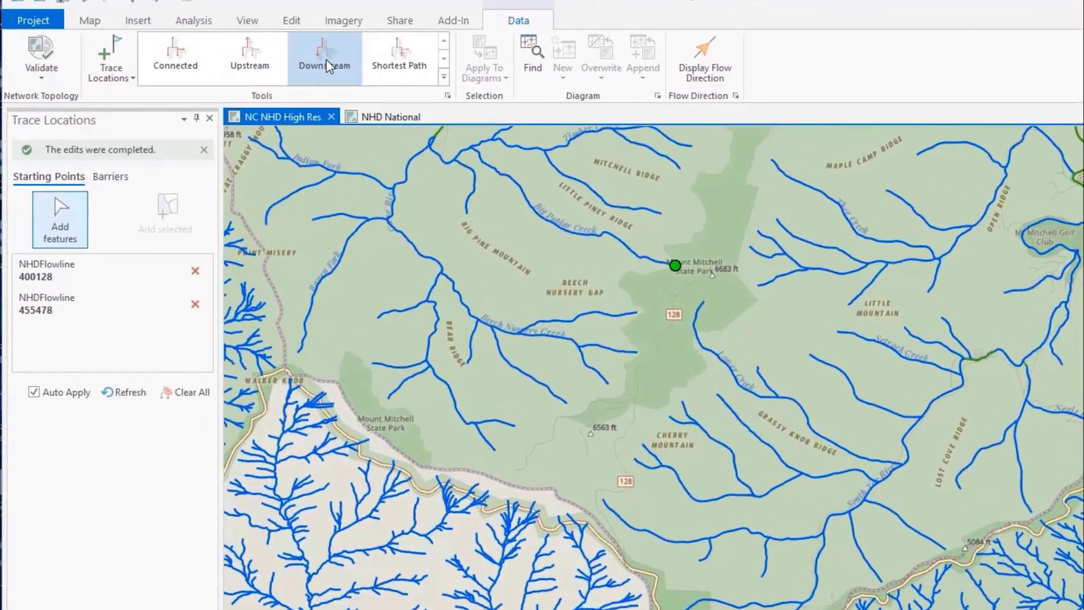
Step: Run a downstream trace on NC_NHD_TraceNet Trace Network from both starting points
left_click(326, 61)
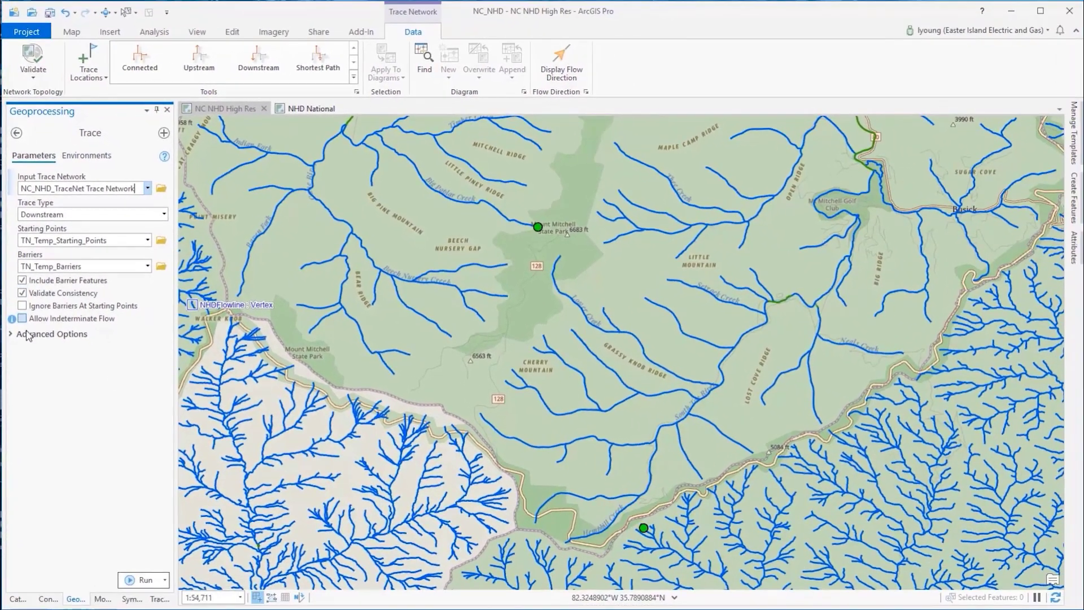
left_click(14, 335)
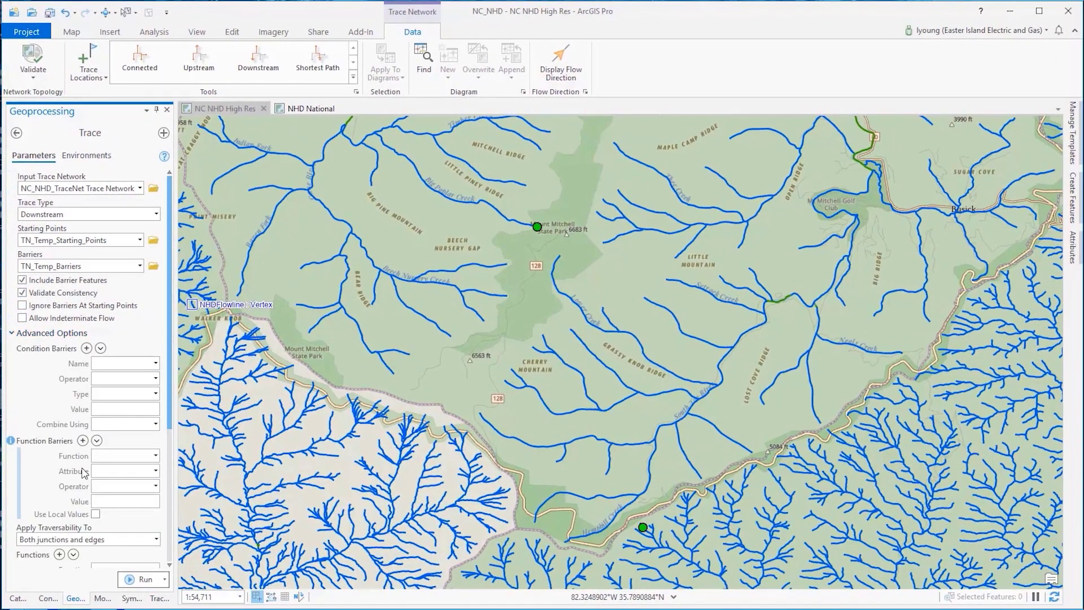
left_click(12, 335)
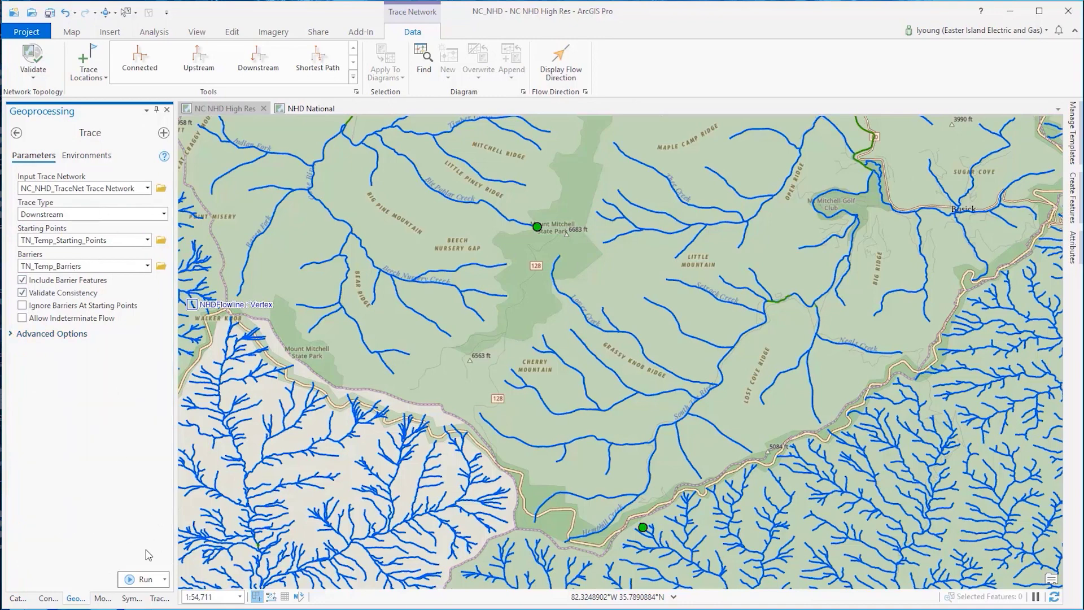
left_click(144, 580)
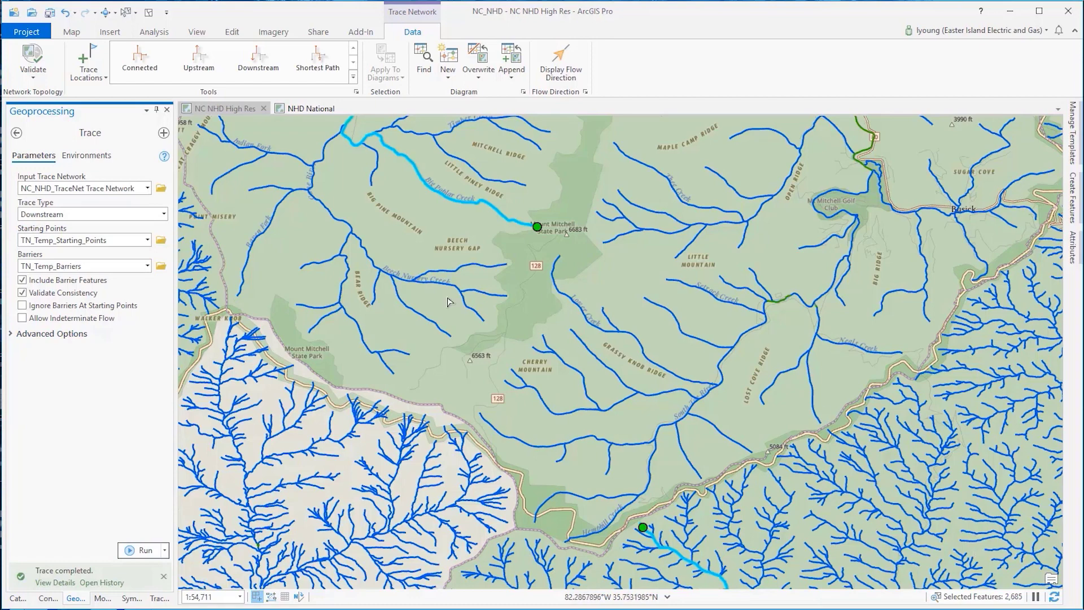
Step: Examine the full extent of the downstream trace and where its eastern path ends on the Catawba River south of Great Falls
left_click(74, 35)
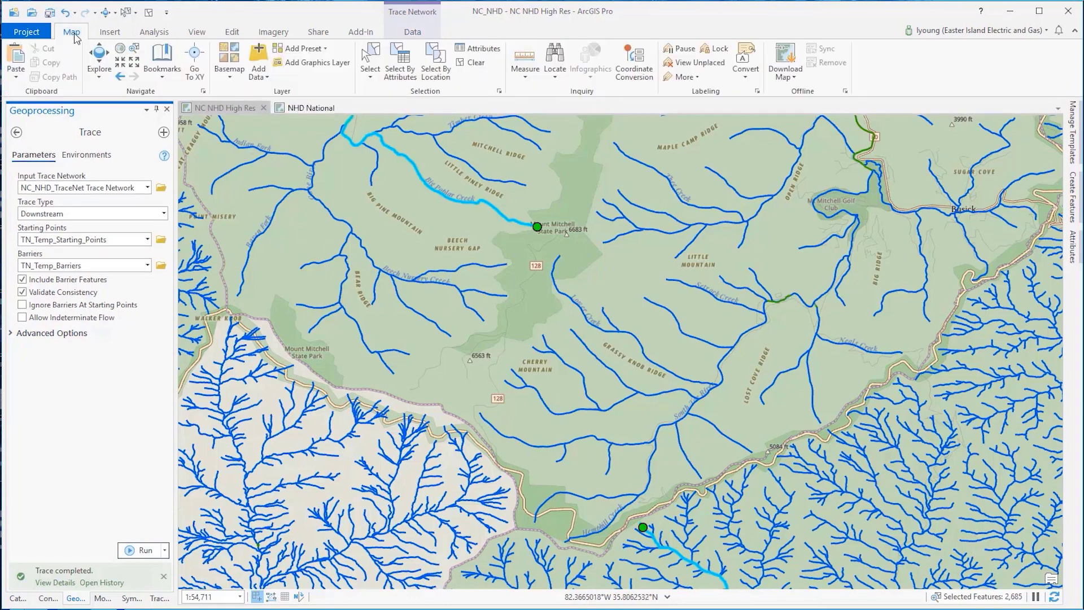
left_click(134, 47)
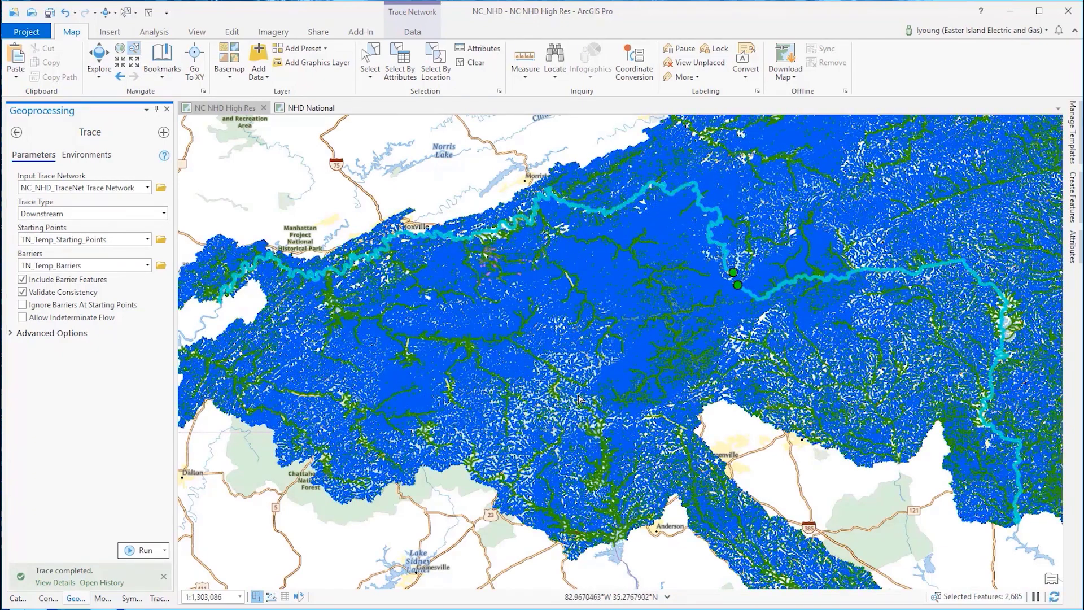
left_click(733, 275)
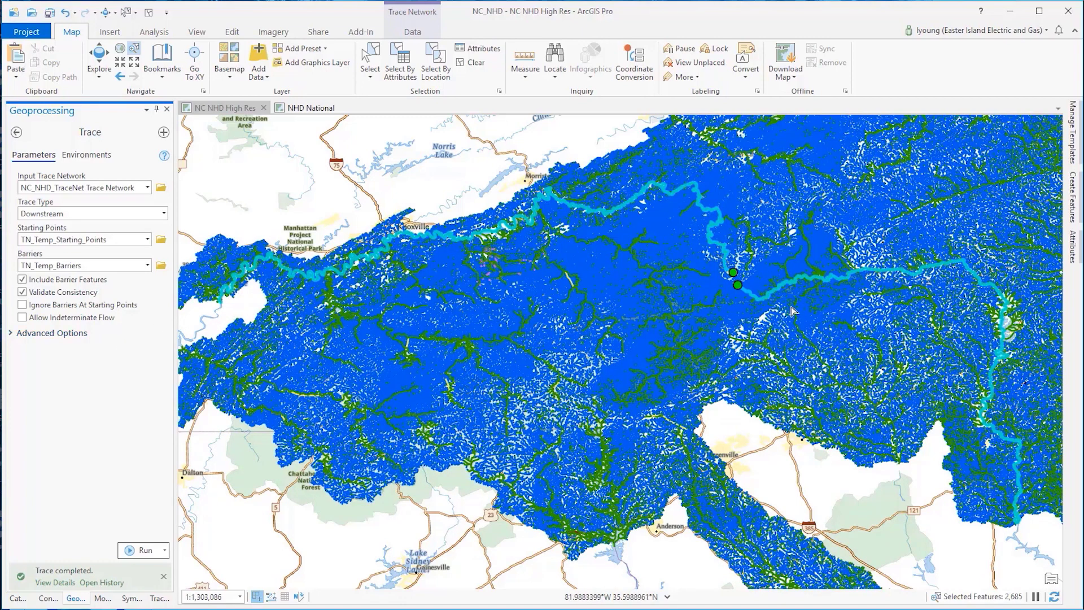
left_click(739, 286)
left_click(99, 57)
scroll(1014, 530, "up", 5)
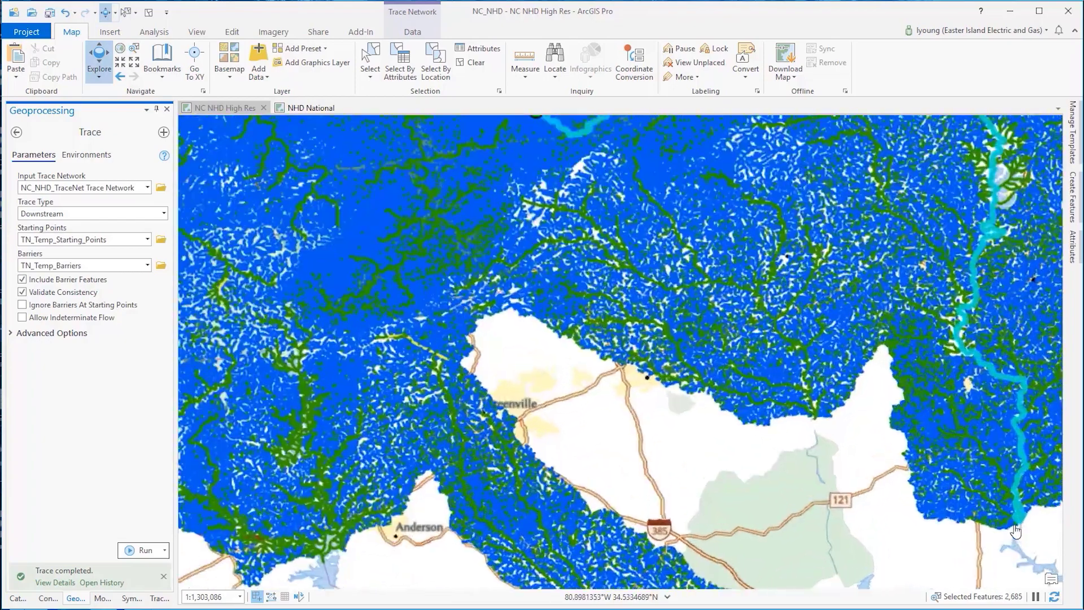
mouse_move(1014, 529)
left_mouse_down()
mouse_move(768, 451)
mouse_move(518, 421)
left_mouse_up()
scroll(519, 421, "up", 5)
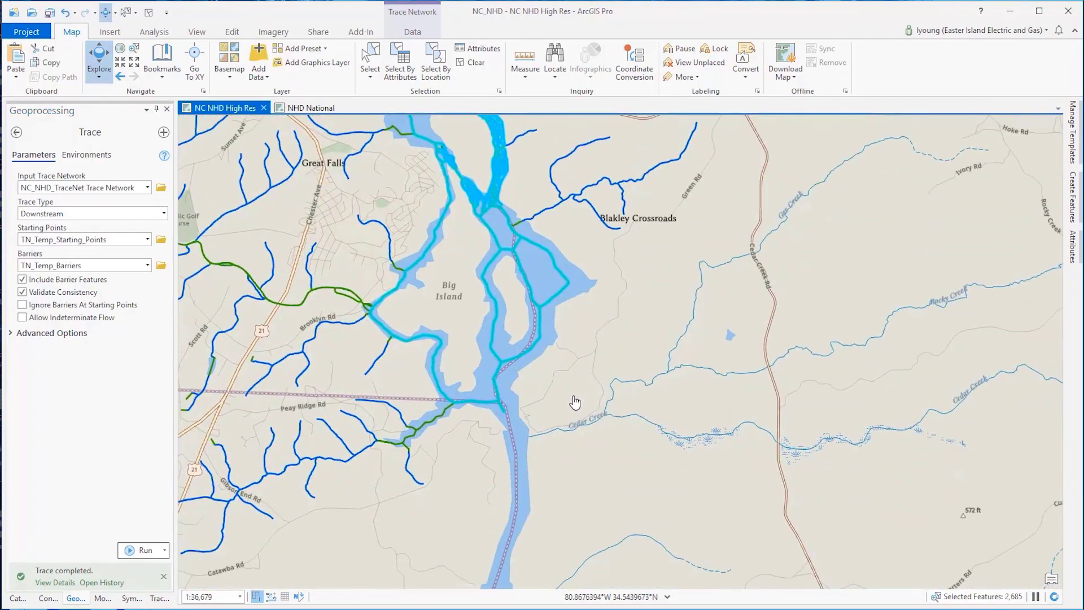
scroll(576, 401, "down", 2)
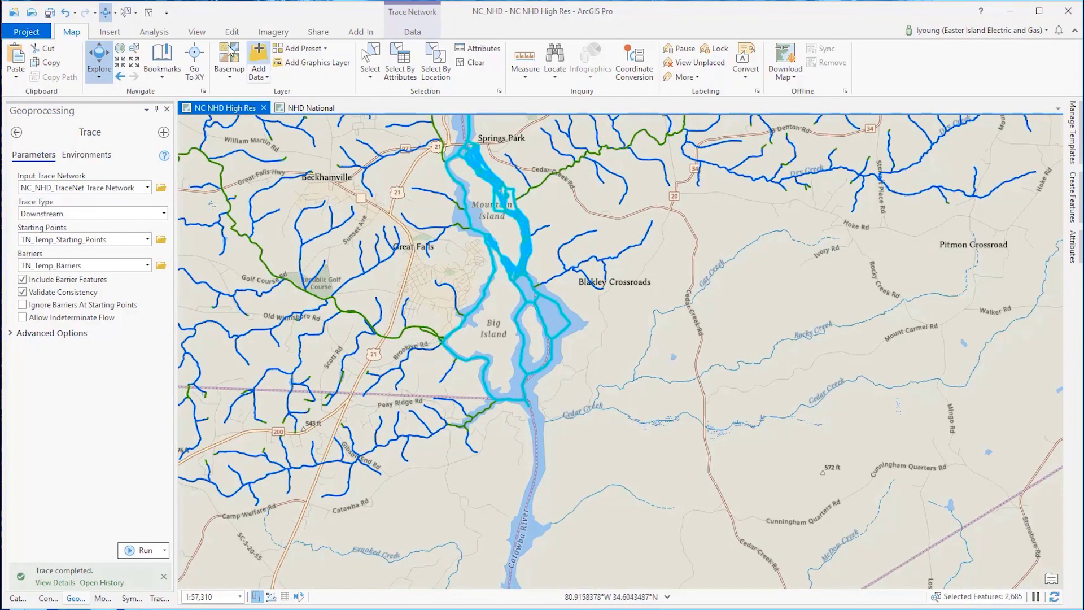
Step: Clear the trace selection and replace the starting points with a single one on the Catawba River flowline just south of Big Island
left_click(149, 13)
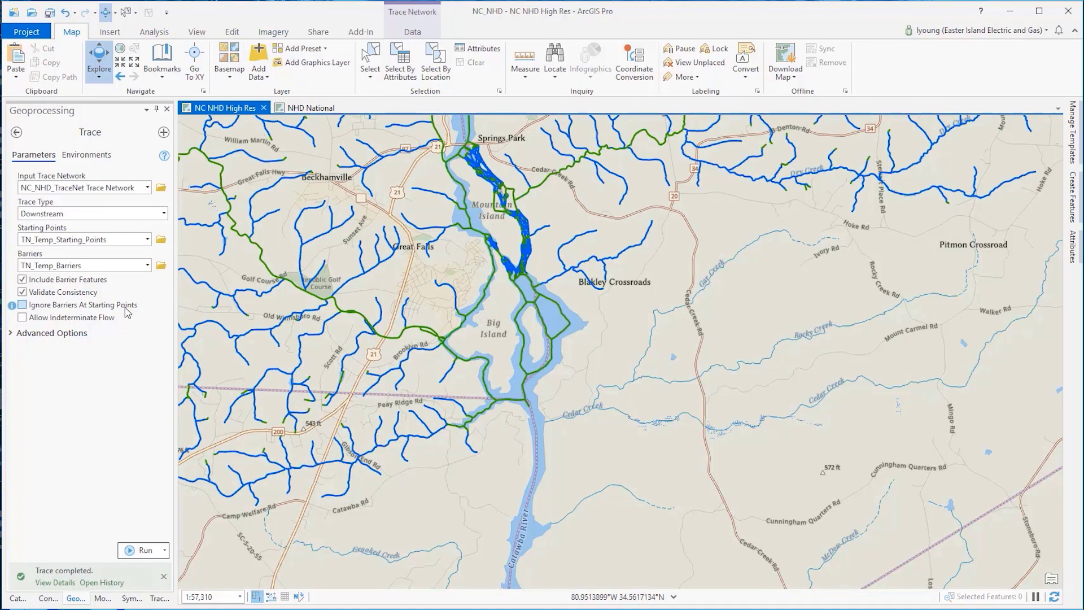
left_click(158, 598)
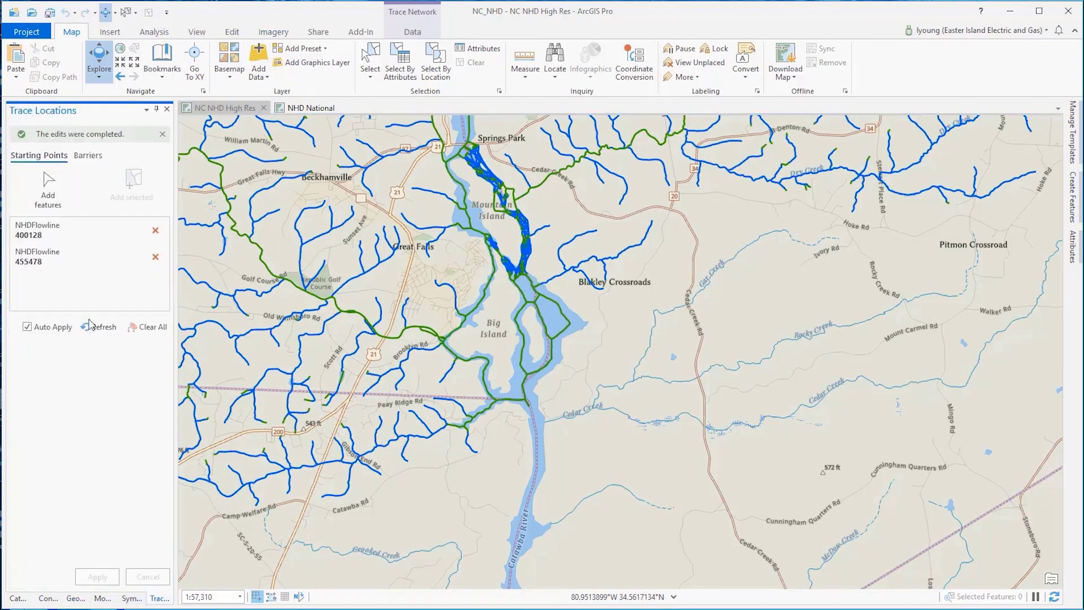
left_click(147, 326)
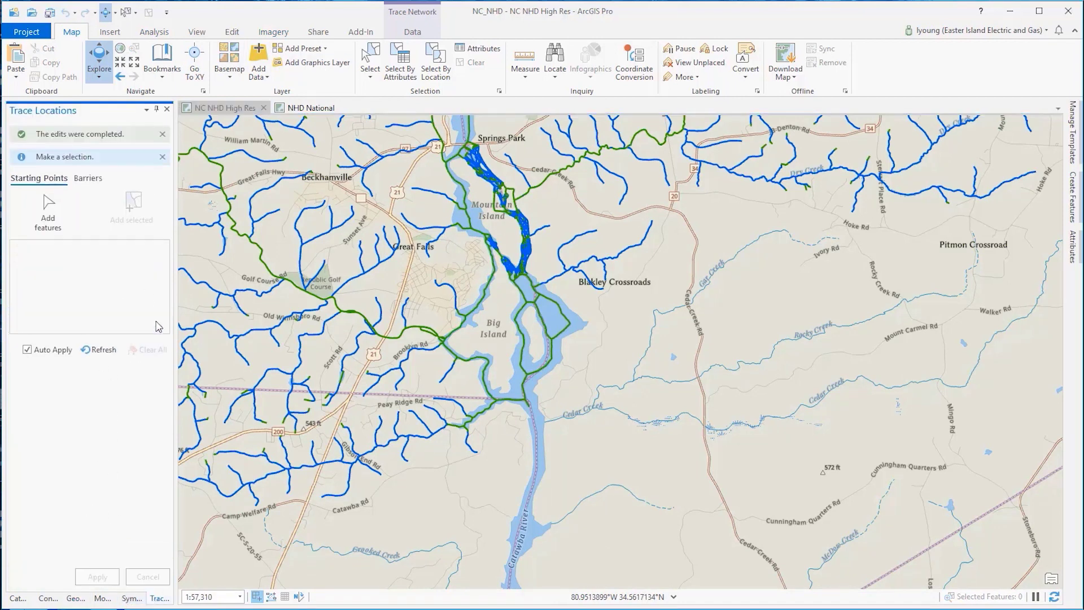
left_click(48, 220)
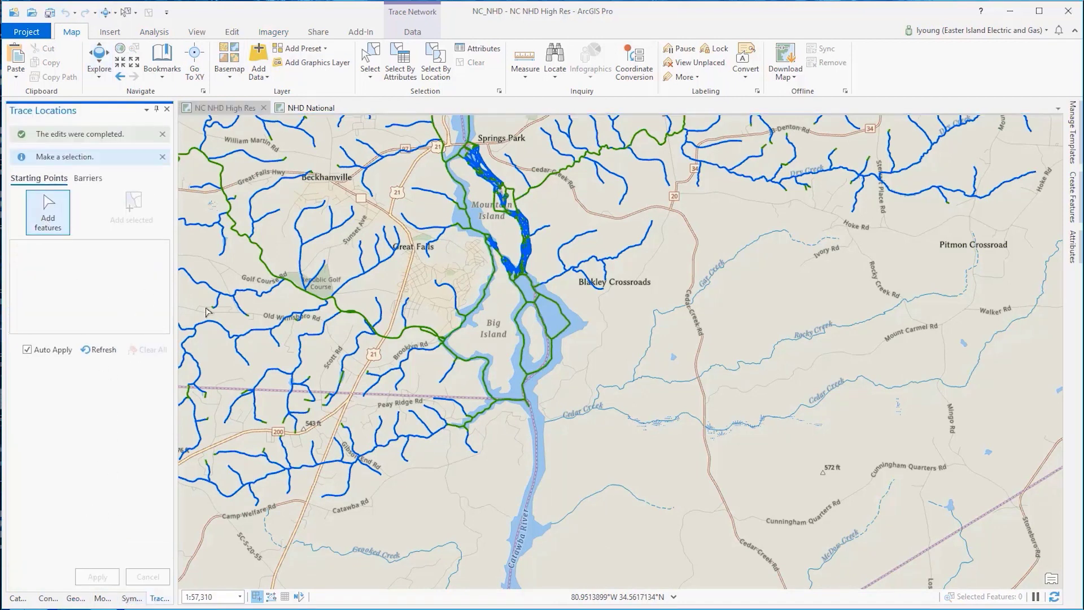
left_click(531, 406)
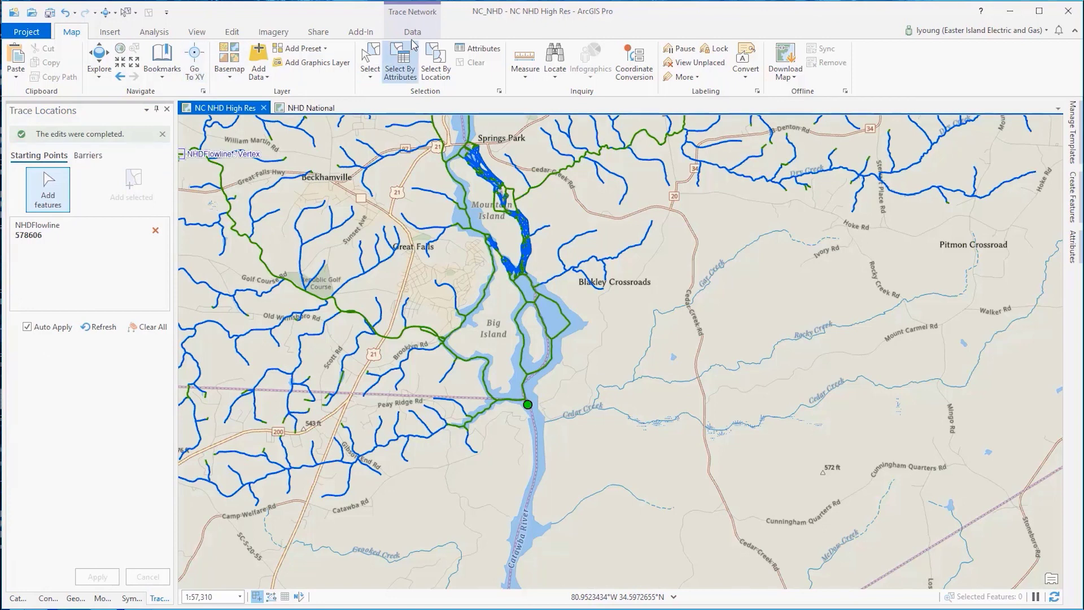
Step: Run an upstream trace from the Catawba River starting point and show the full extent of the traced features
left_click(395, 33)
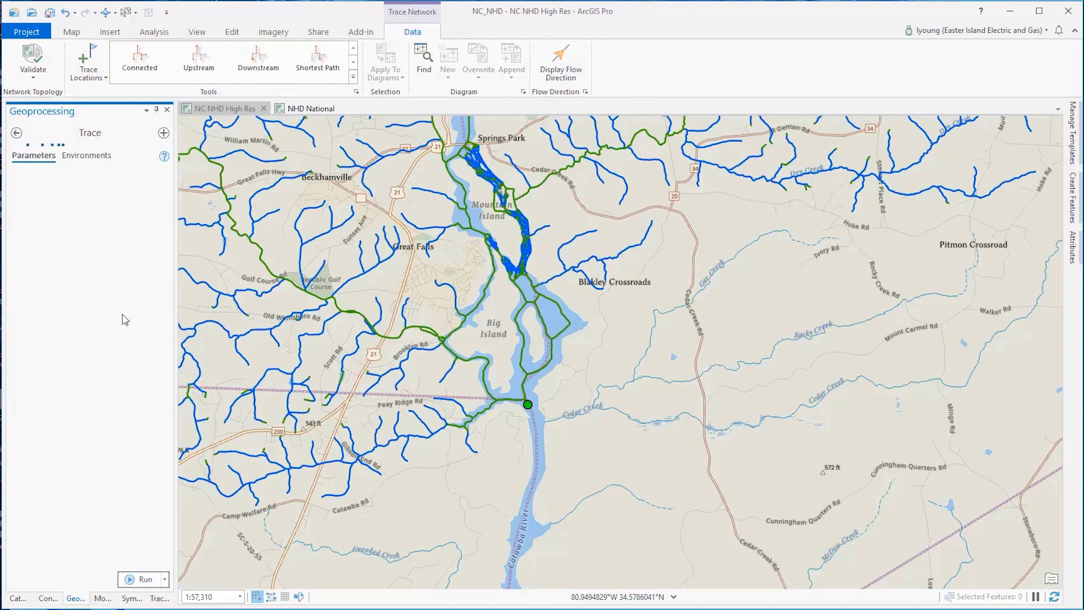
left_click(145, 580)
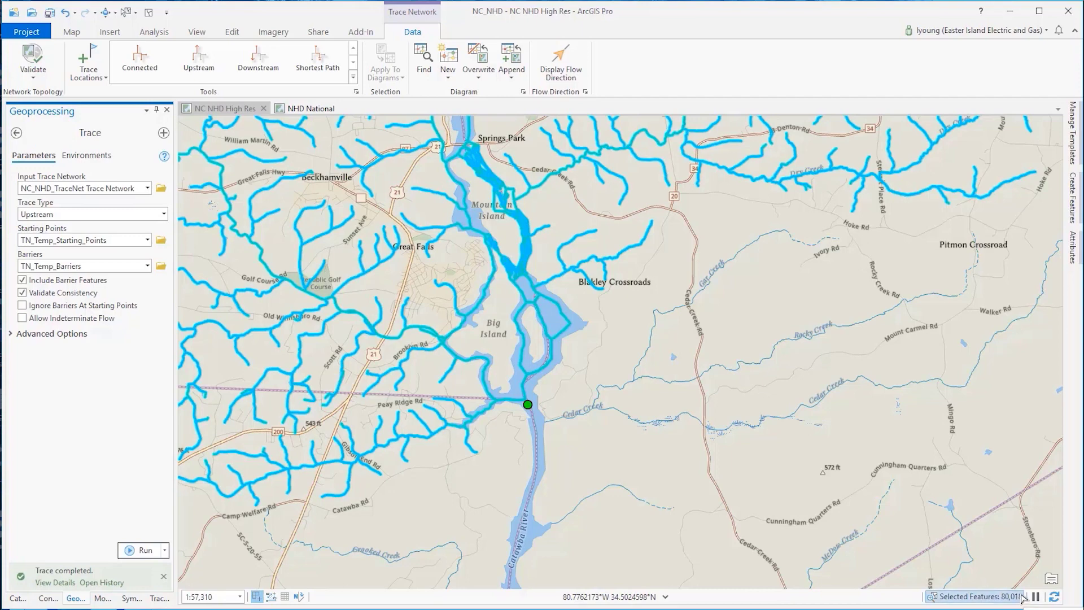
left_click(72, 33)
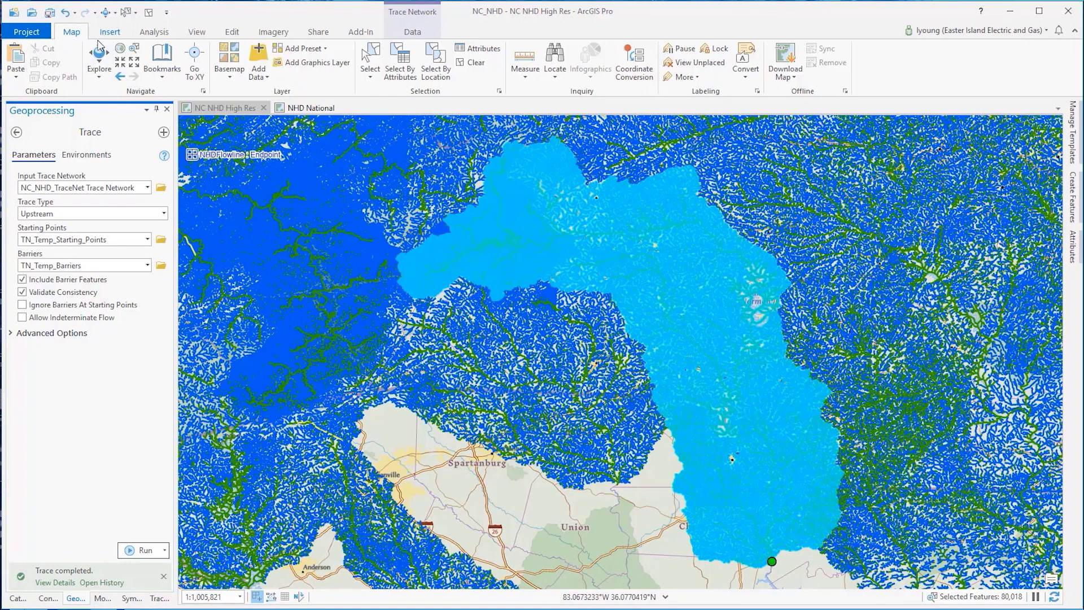
Step: Display the network's flow direction at the edge of the untraced Armstrong Creek catchment and show the flow type legend
left_click(104, 16)
scroll(452, 233, "up", 4)
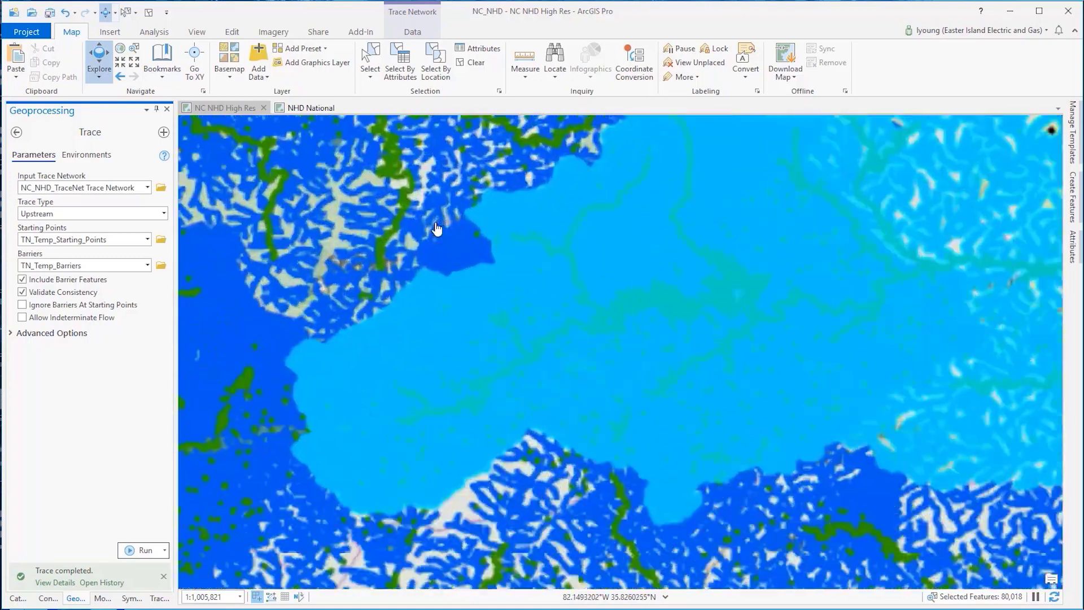
scroll(497, 308, "up", 3)
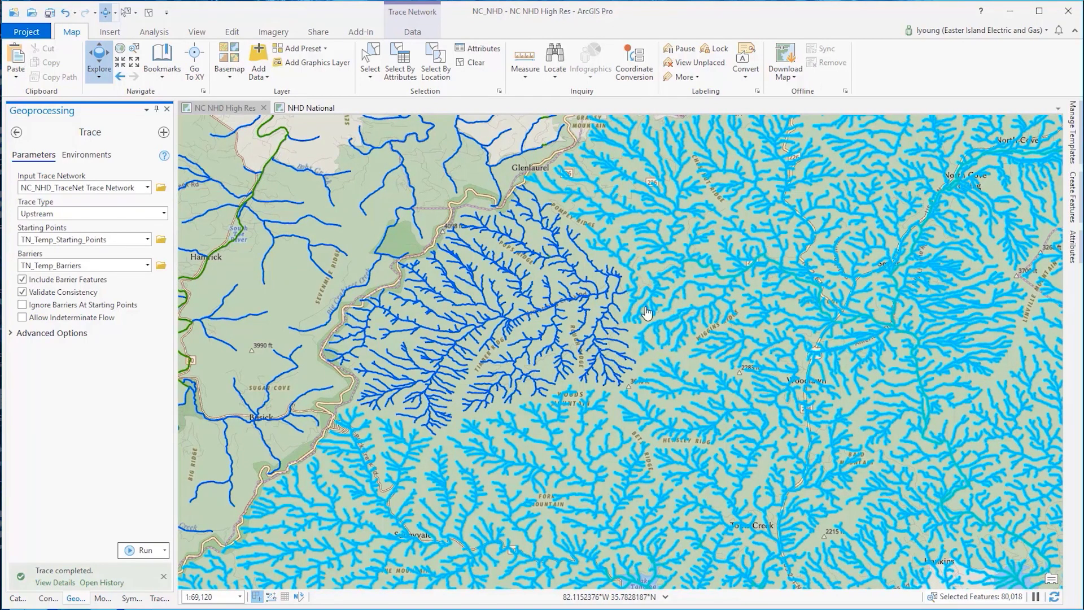
scroll(638, 299, "up", 8)
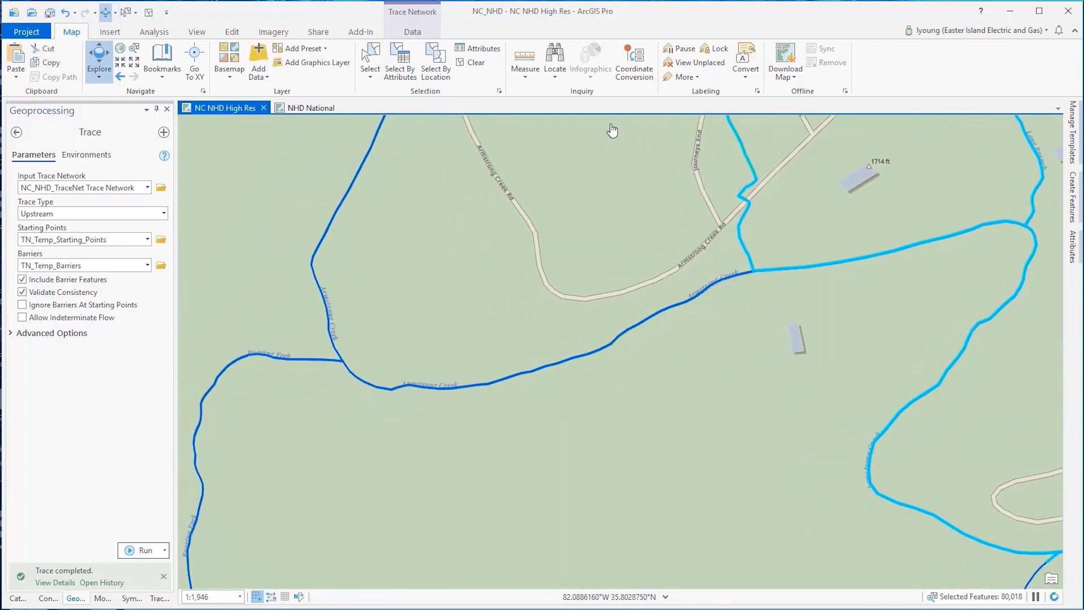
left_click(410, 34)
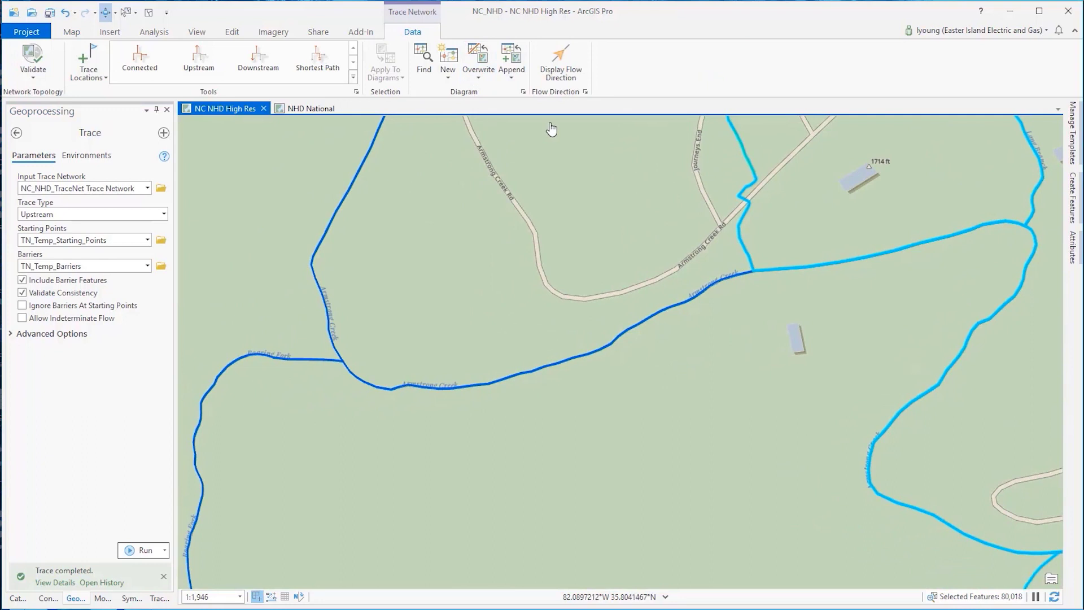
left_click(562, 67)
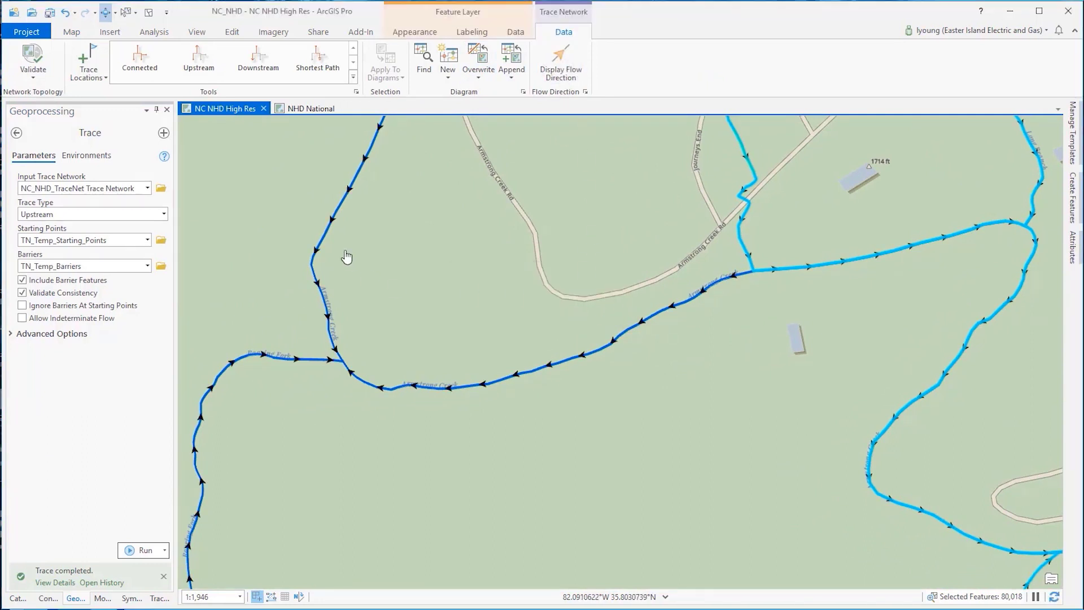
left_click(48, 598)
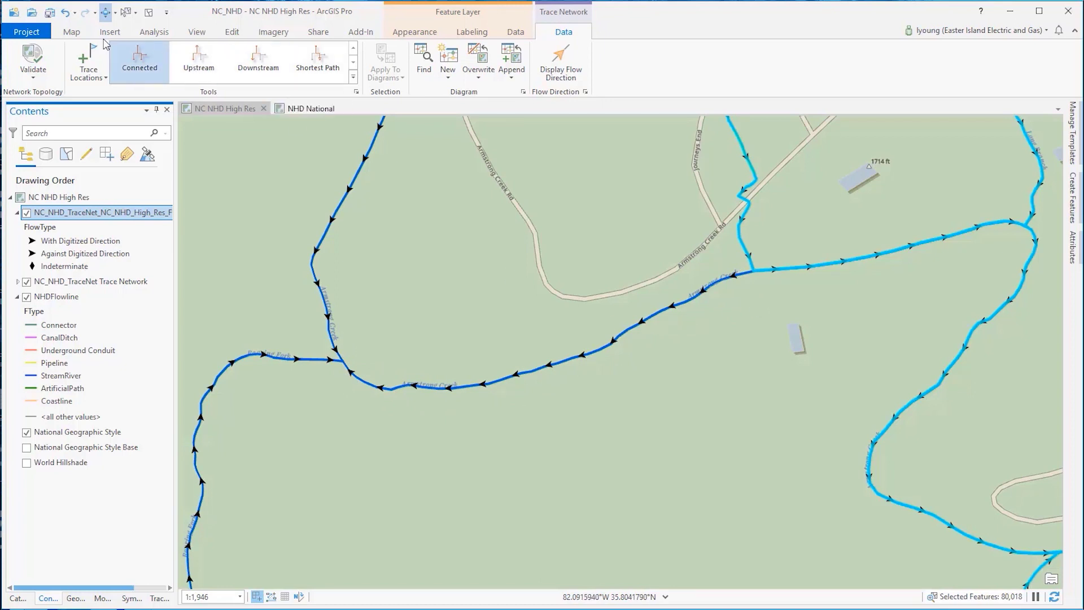
Step: Clear the upstream trace selection and select only the Armstrong Creek flowline segment whose flow arrows point west
left_click(148, 14)
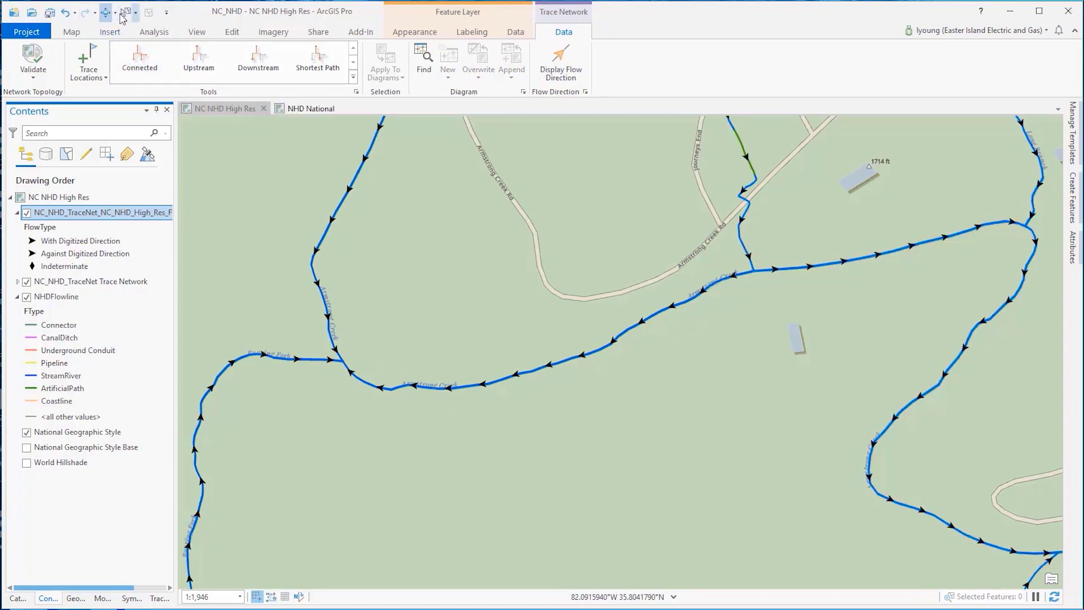
left_click_drag(539, 329, 601, 408)
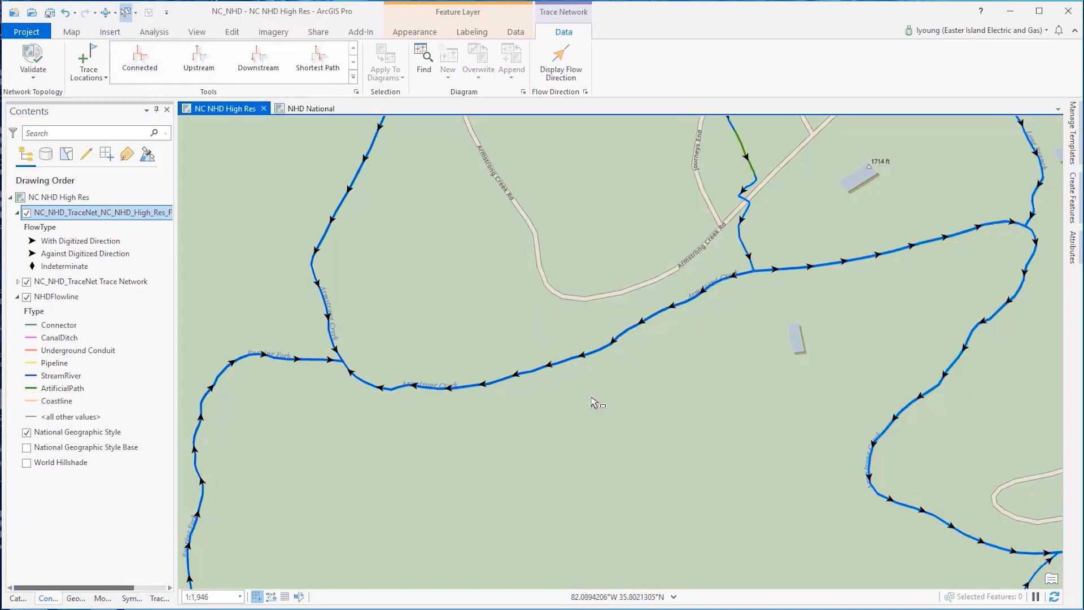
Step: Set up the Set Flow Direction tool with NC_NHD_TraceNet Trace Network as input and NHDFlowline as the feature layer
left_click(76, 597)
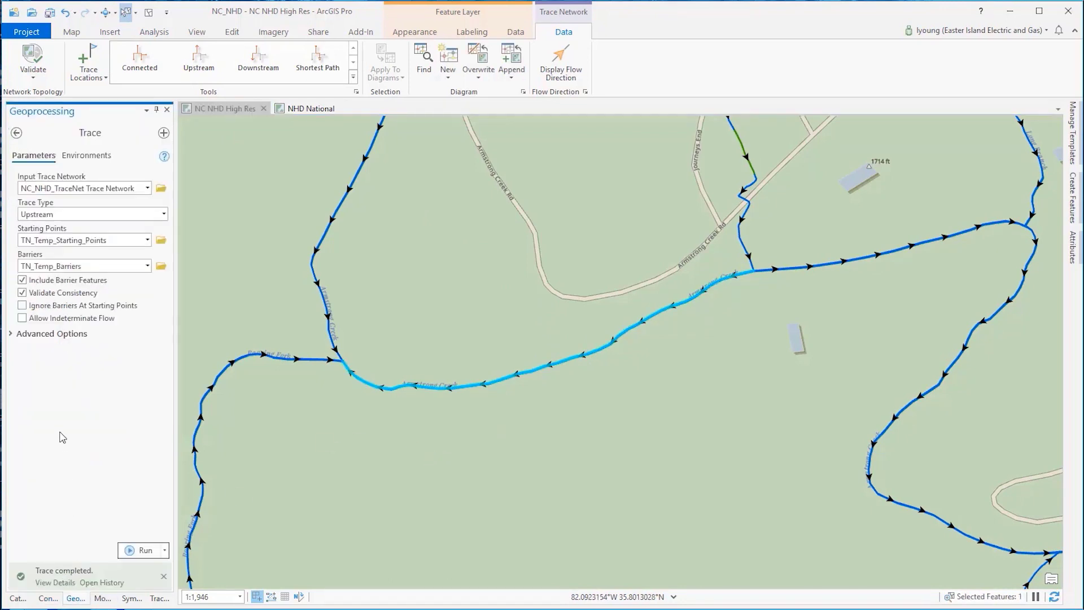
left_click(16, 134)
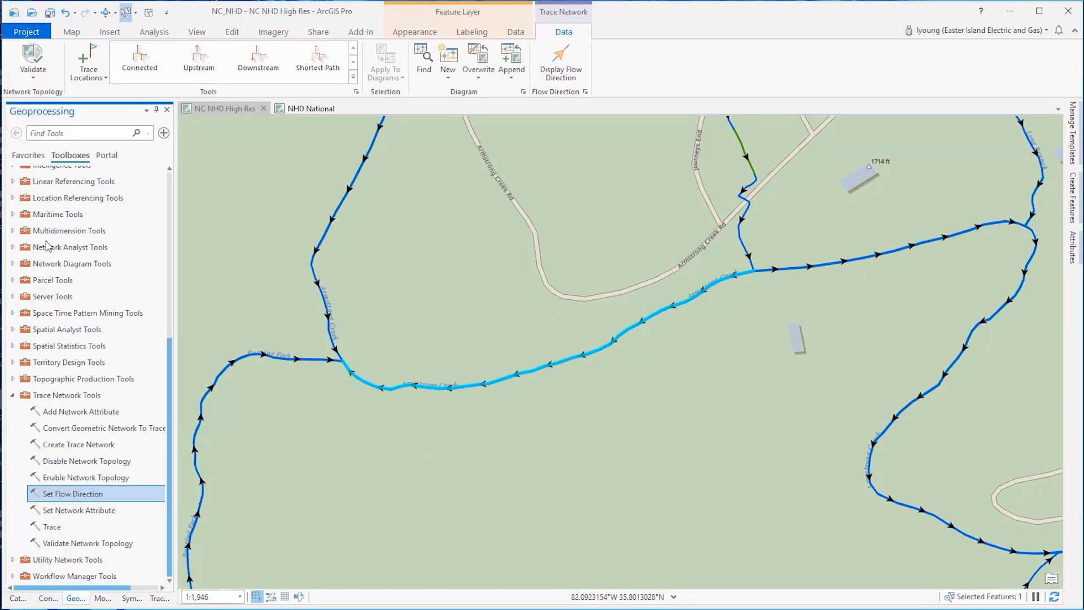
left_click(62, 423)
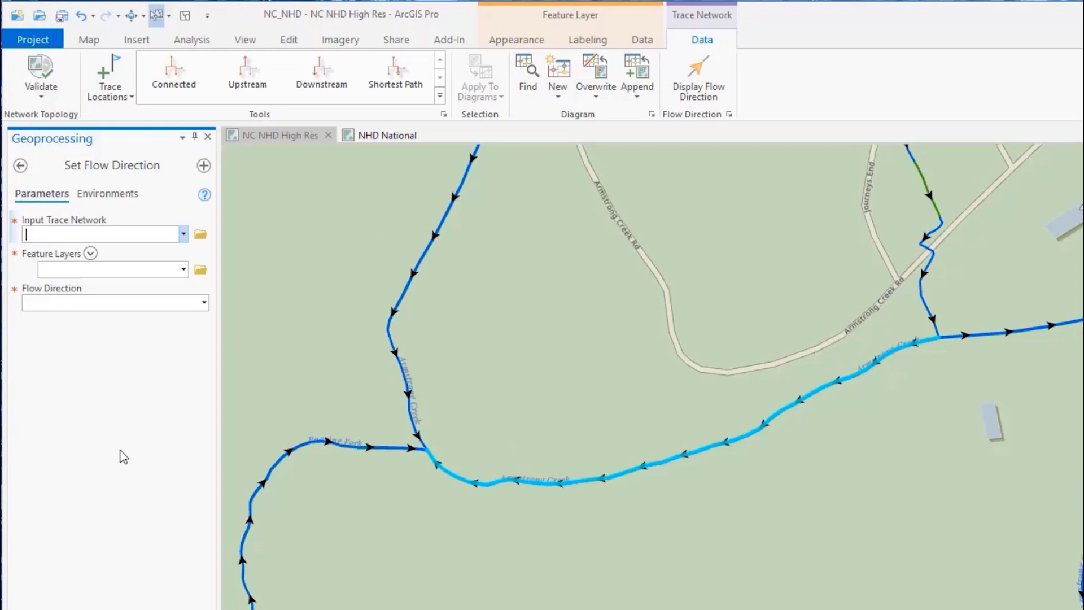
left_click(183, 233)
left_click(141, 249)
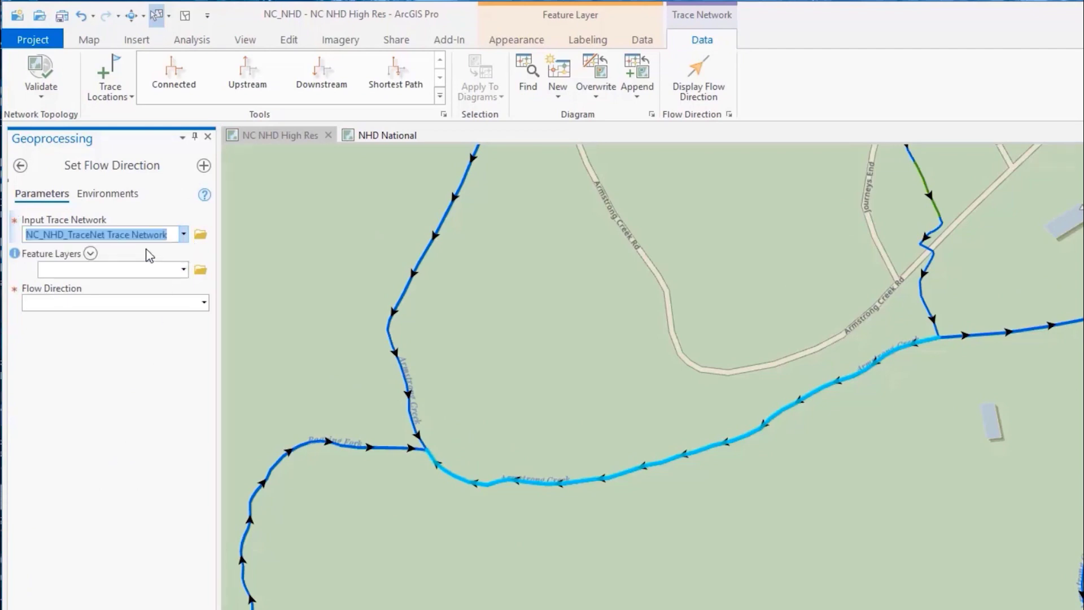
left_click(183, 270)
left_click(96, 367)
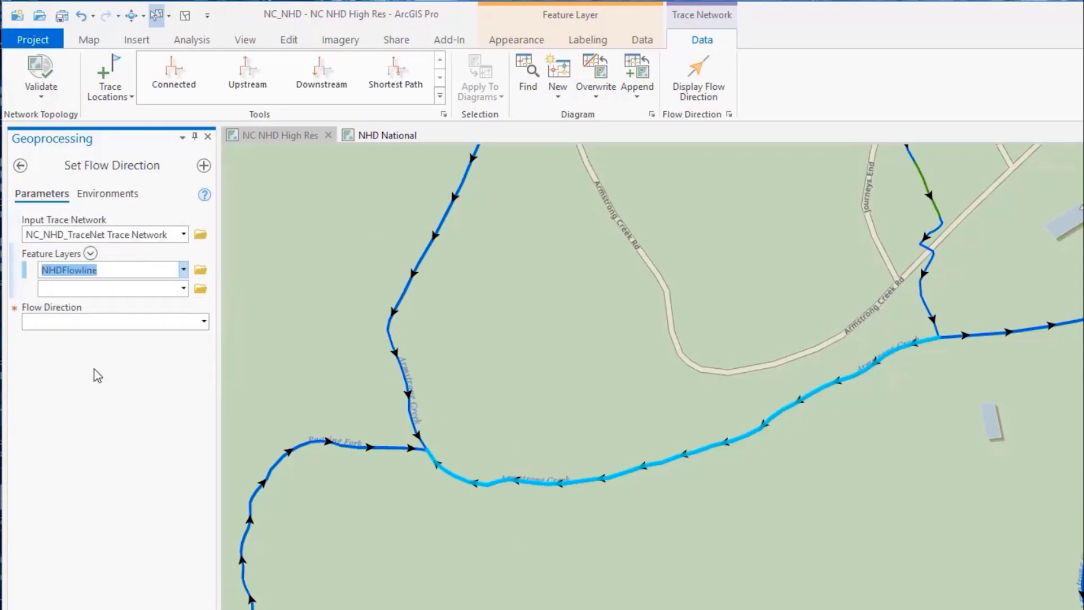
Step: Set the selected Armstrong Creek segment's flow to Against digitized direction and refresh the flow direction arrows on the map
left_click(203, 322)
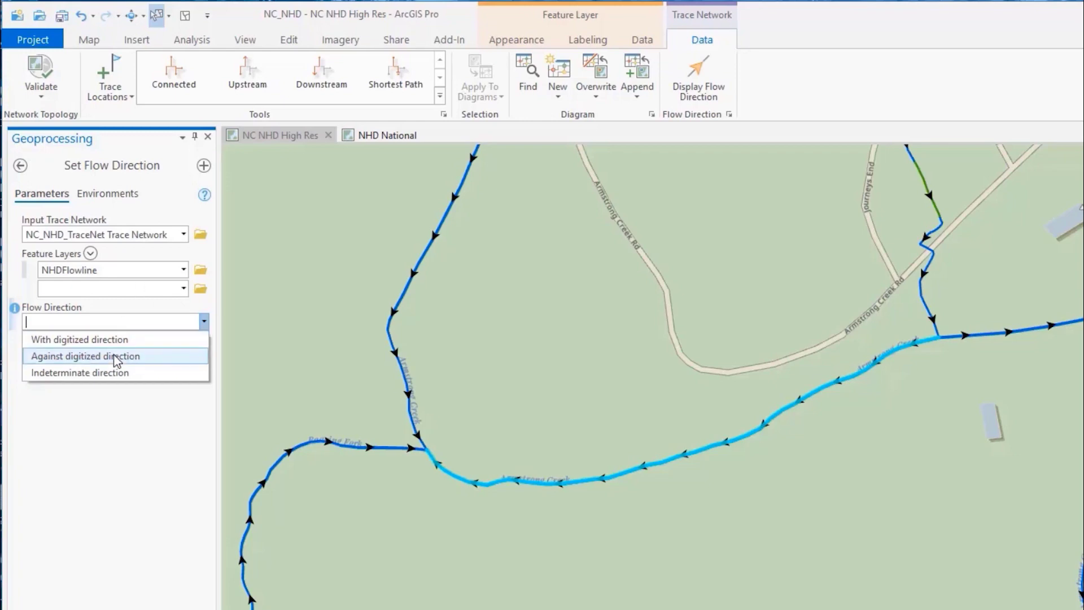
left_click(117, 356)
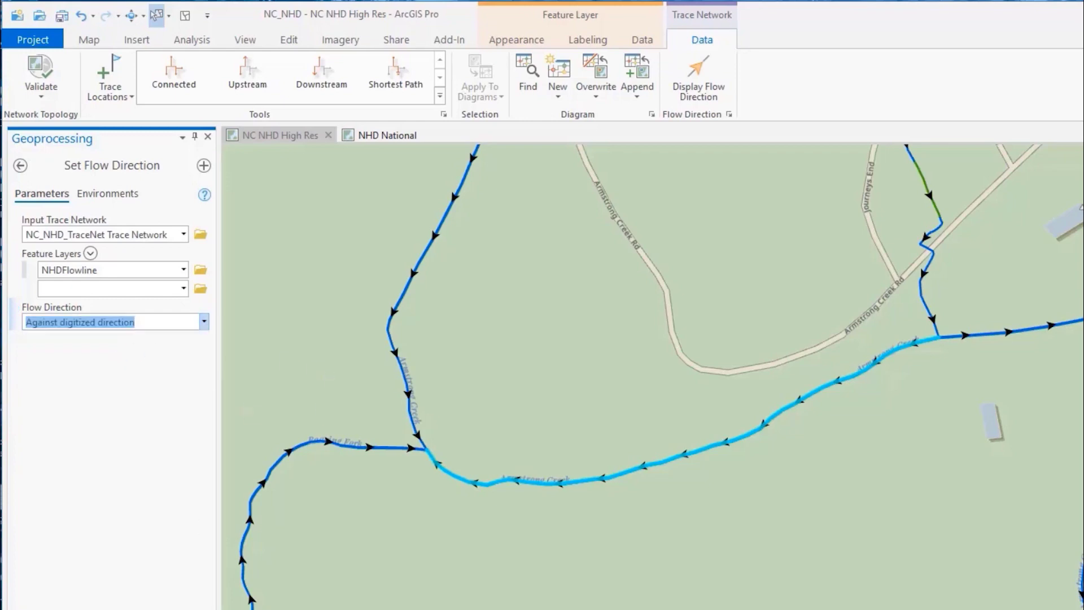
left_click(356, 350)
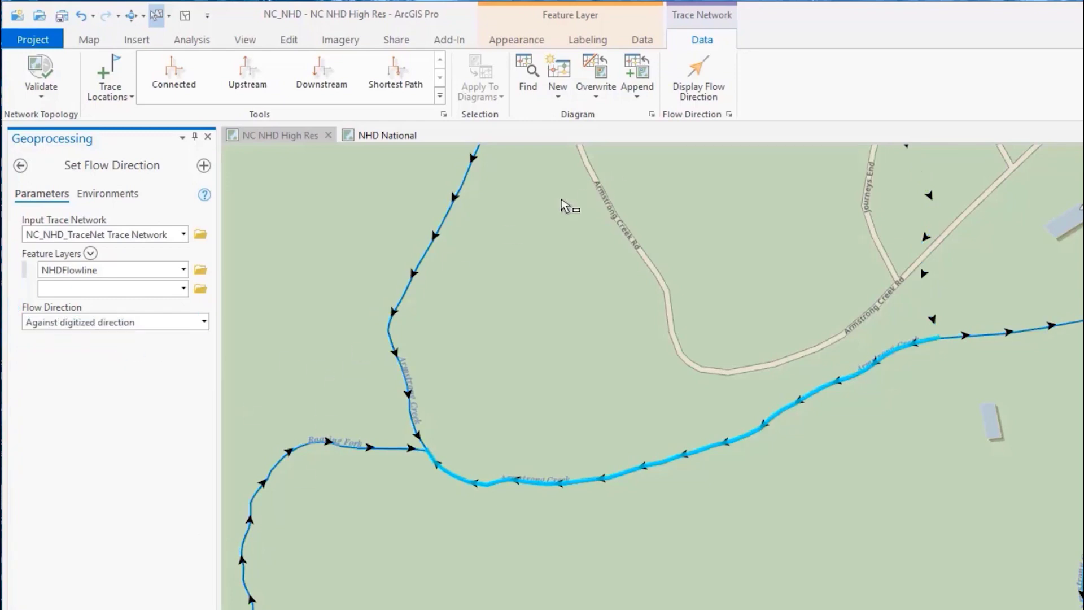
left_click(700, 76)
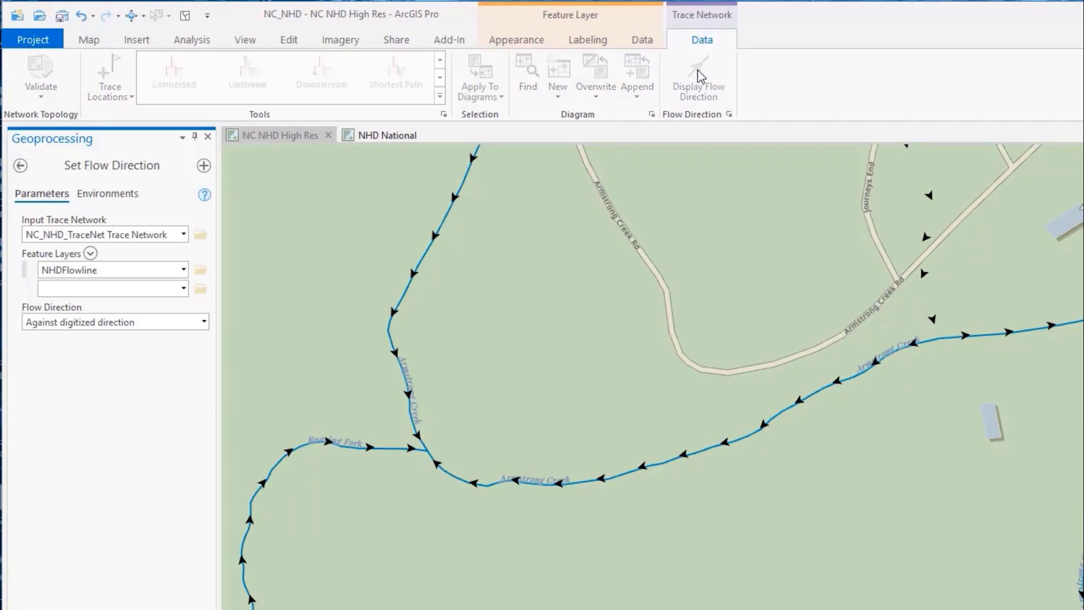
left_click(708, 79)
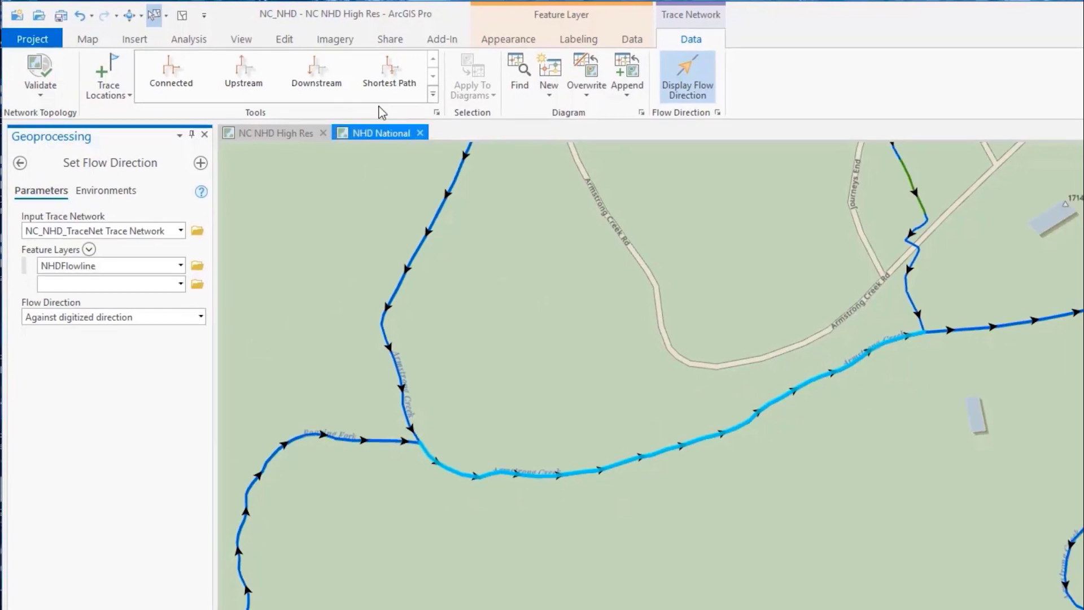
Step: Rerun the upstream trace from the existing Catawba River starting point
left_click(248, 77)
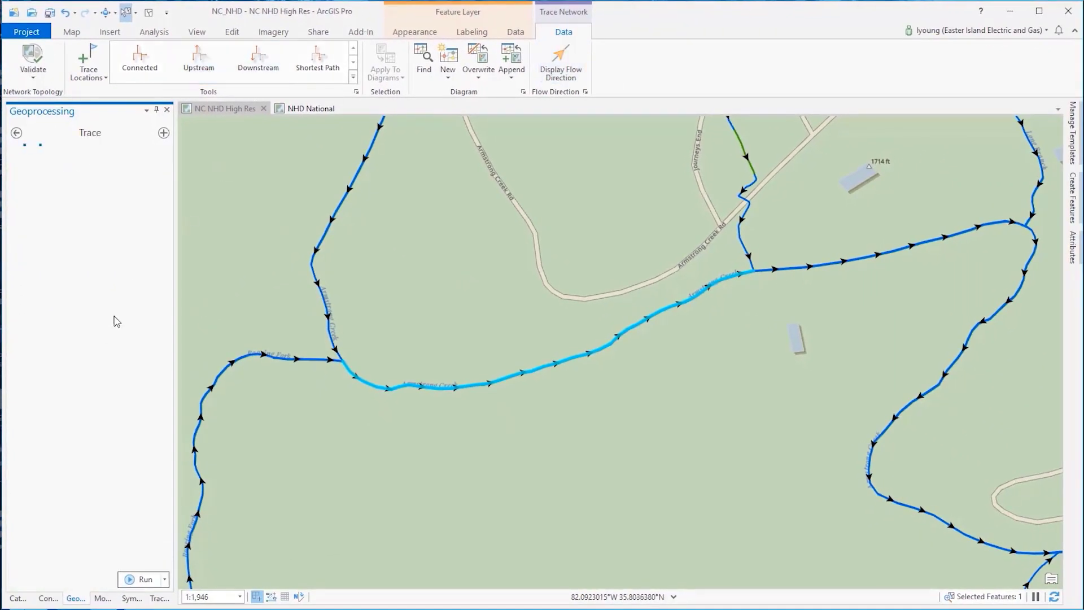
left_click(139, 578)
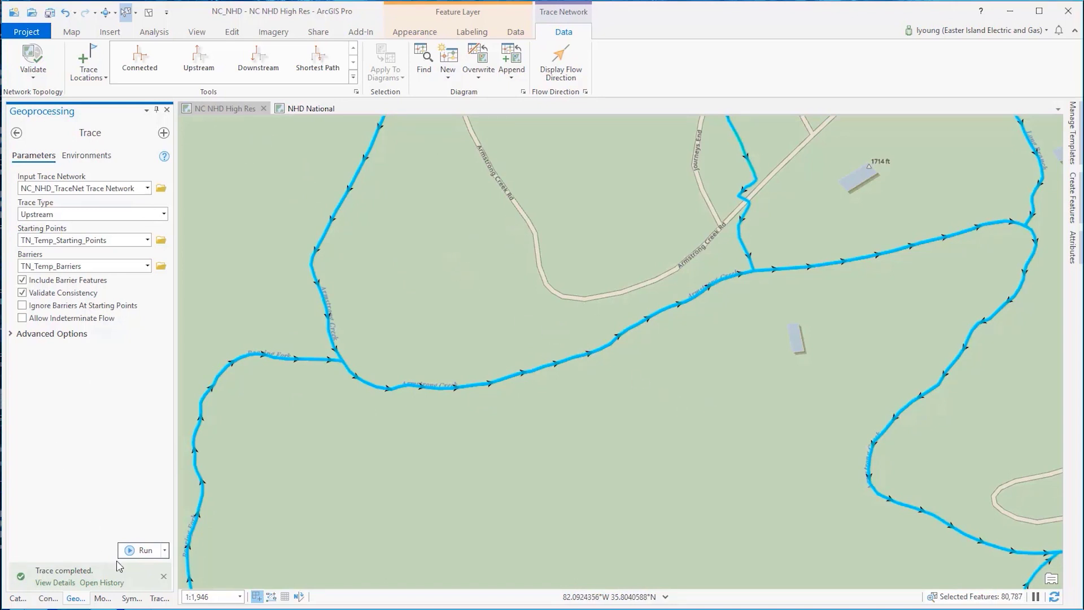
Step: Clear all starting points and add a single one midway along the corrected Armstrong Creek flowline segment
left_click(159, 598)
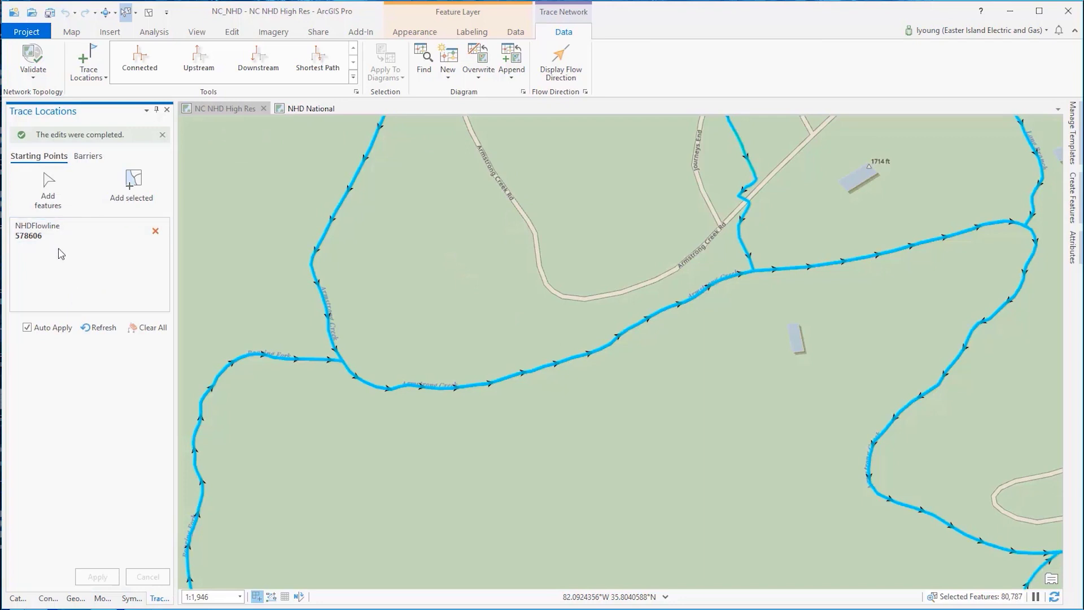
left_click(156, 332)
left_click(51, 219)
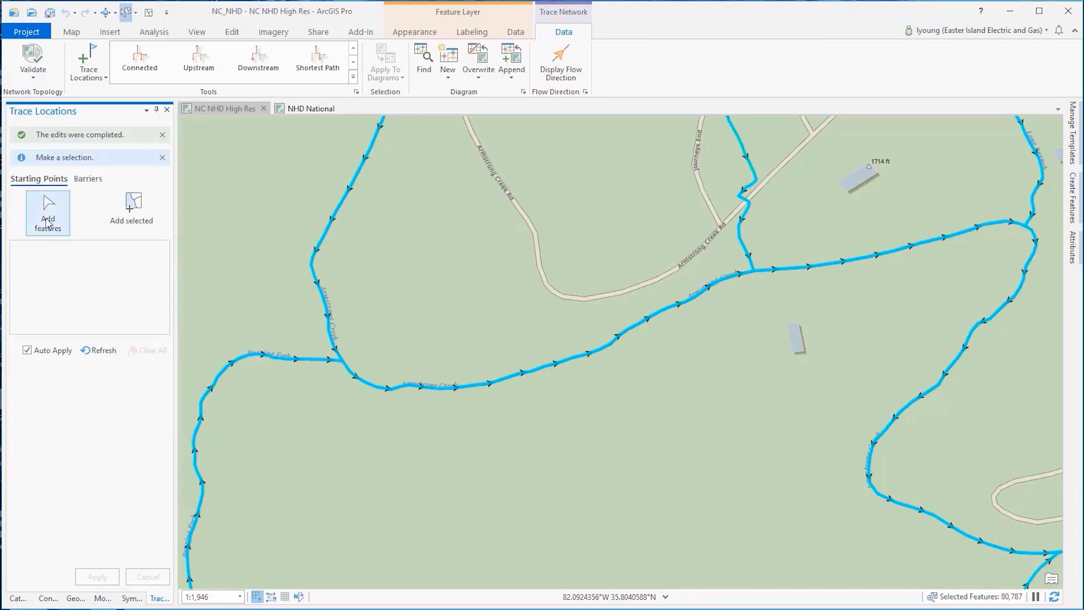
left_click(538, 370)
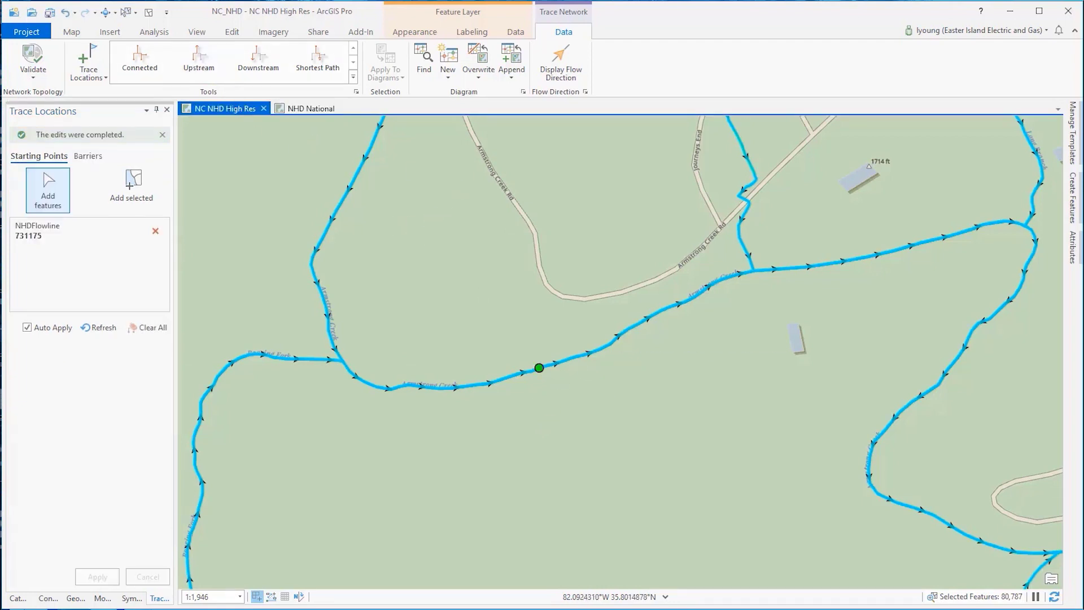
Step: Run an upstream trace from the Armstrong Creek starting point and create a new Basic network diagram from the traced features
left_click(79, 598)
left_click(139, 553)
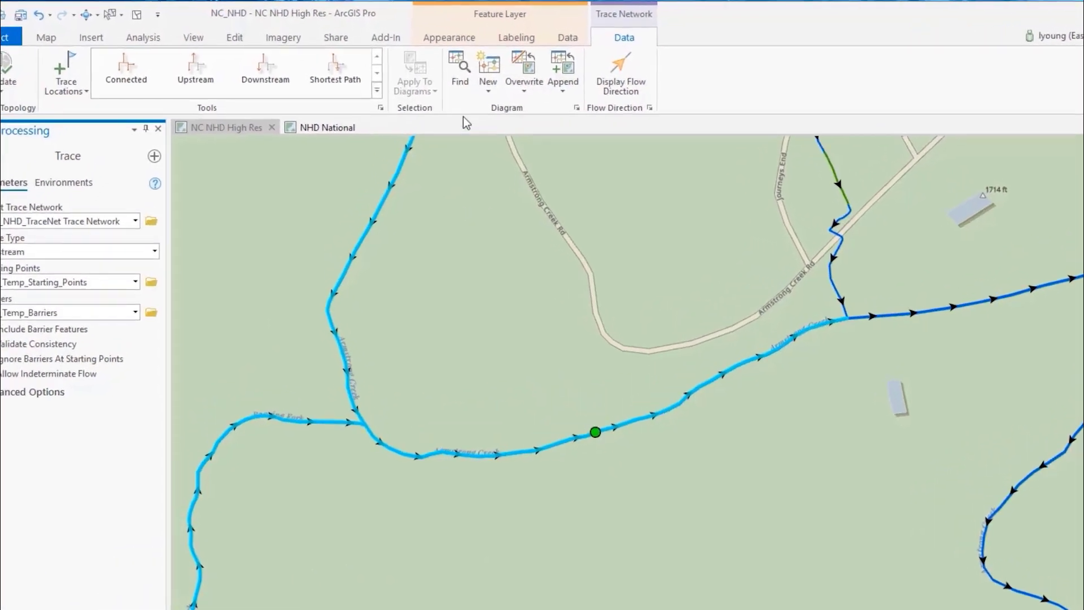
left_click(449, 77)
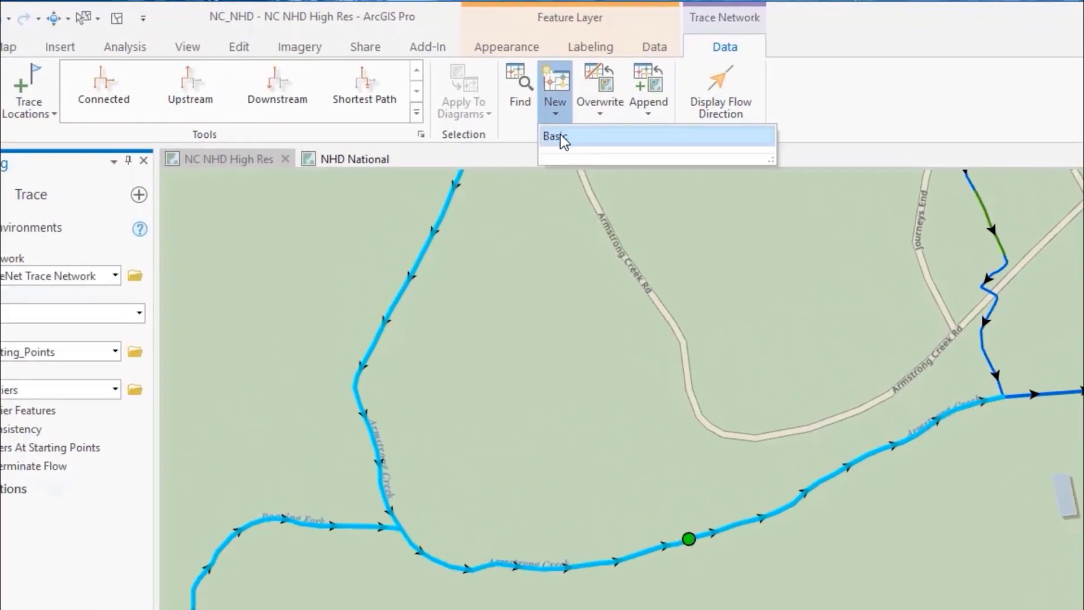
left_click(561, 137)
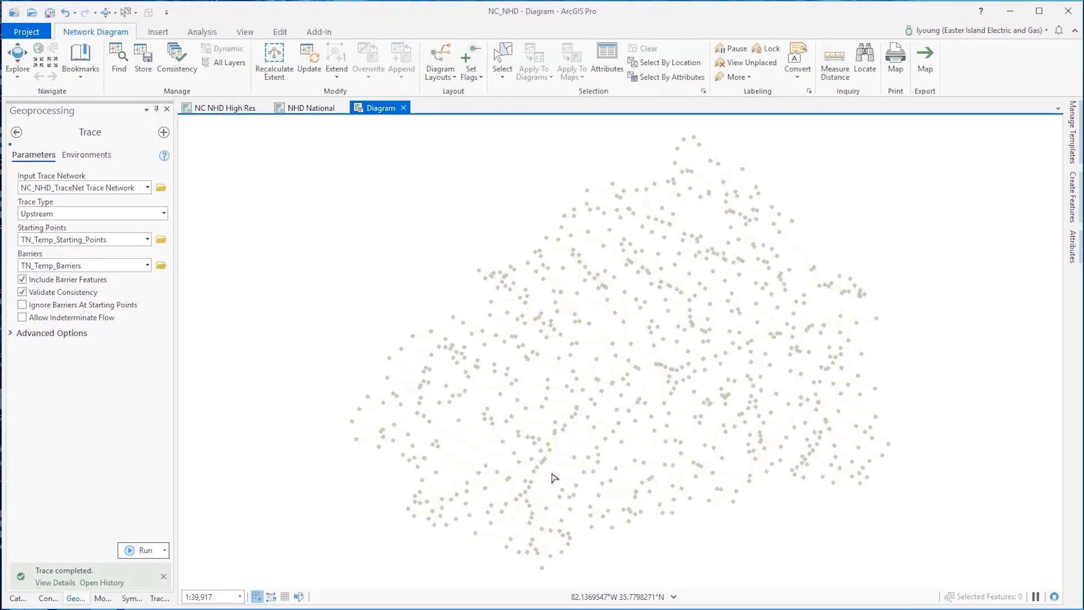
Step: Symbolize the diagram's StreamRiver flowlines in blue with a 2 pt line width and hide the System Junctions layer
left_click(48, 598)
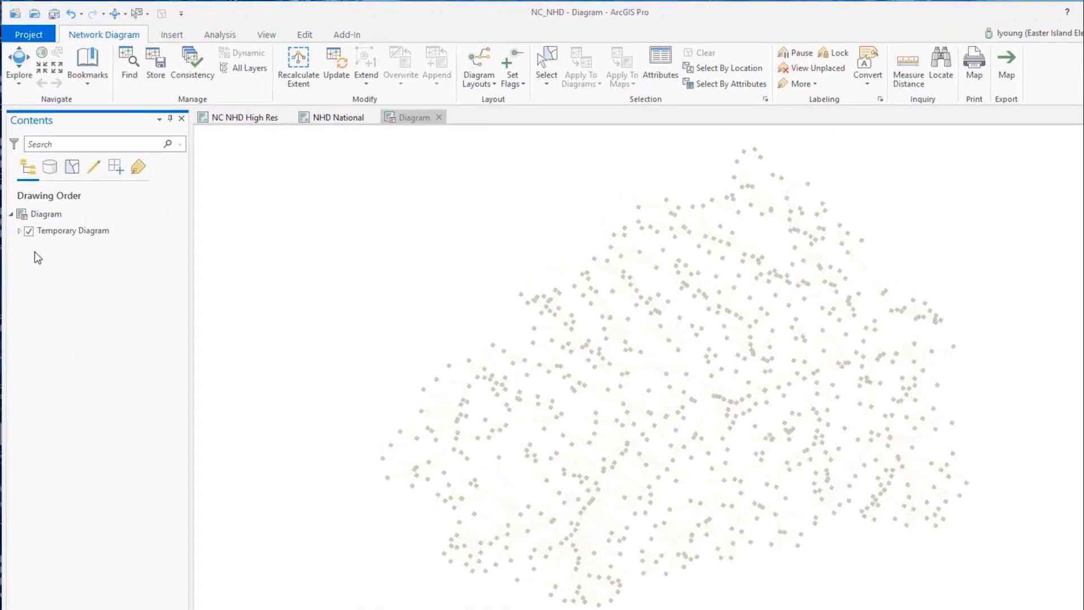
left_click(17, 212)
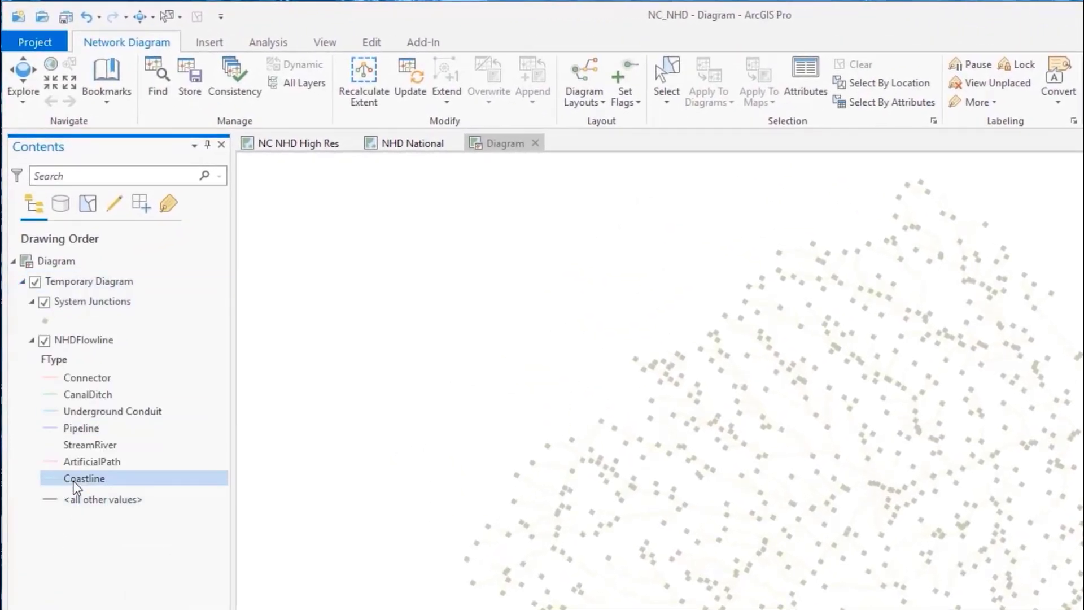
left_click(47, 445)
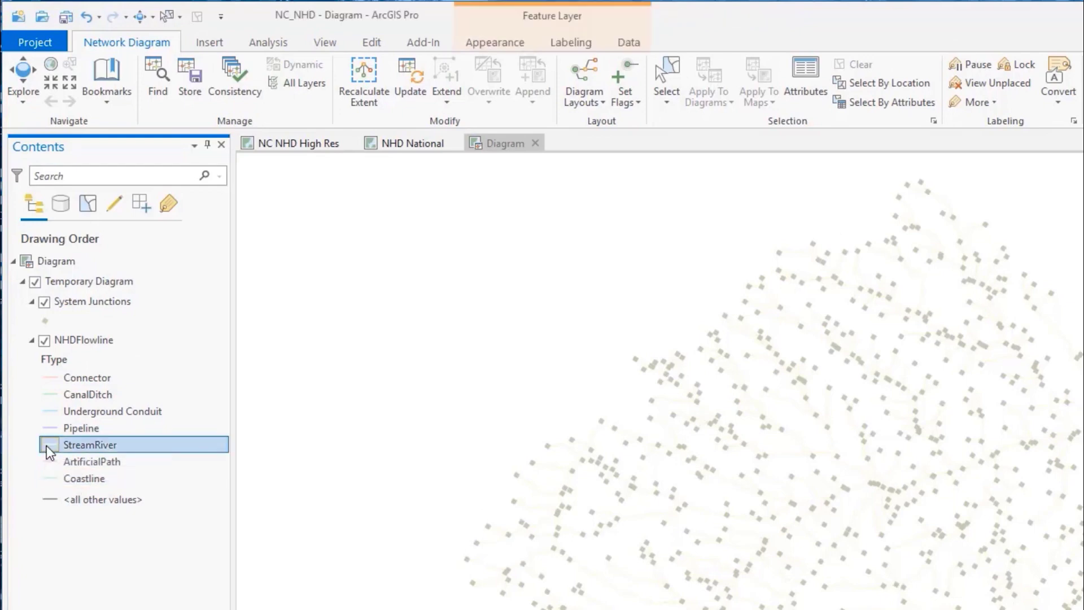
left_click(217, 296)
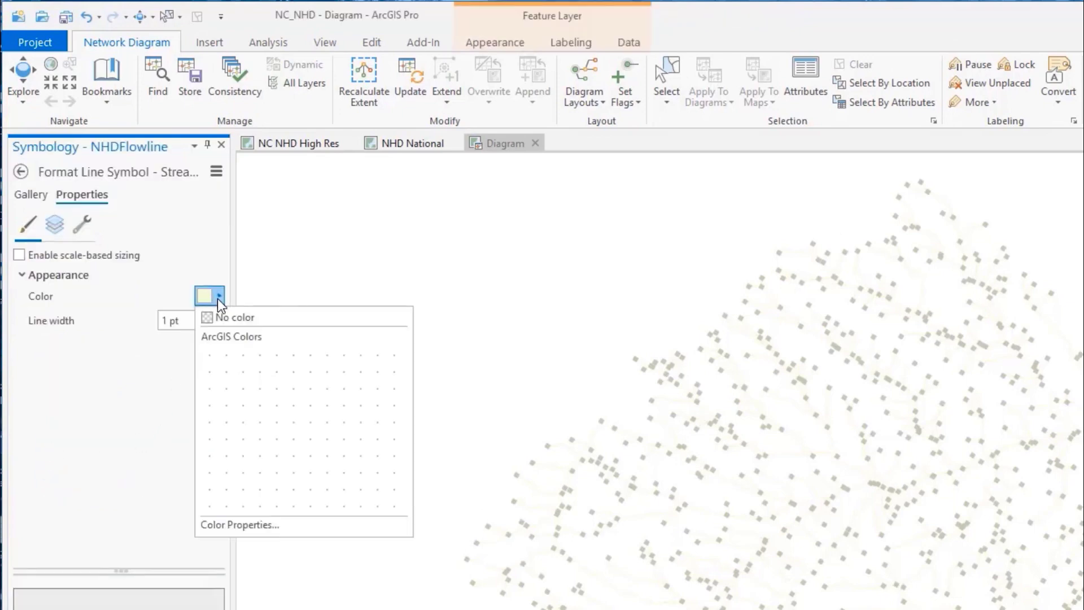
left_click(365, 388)
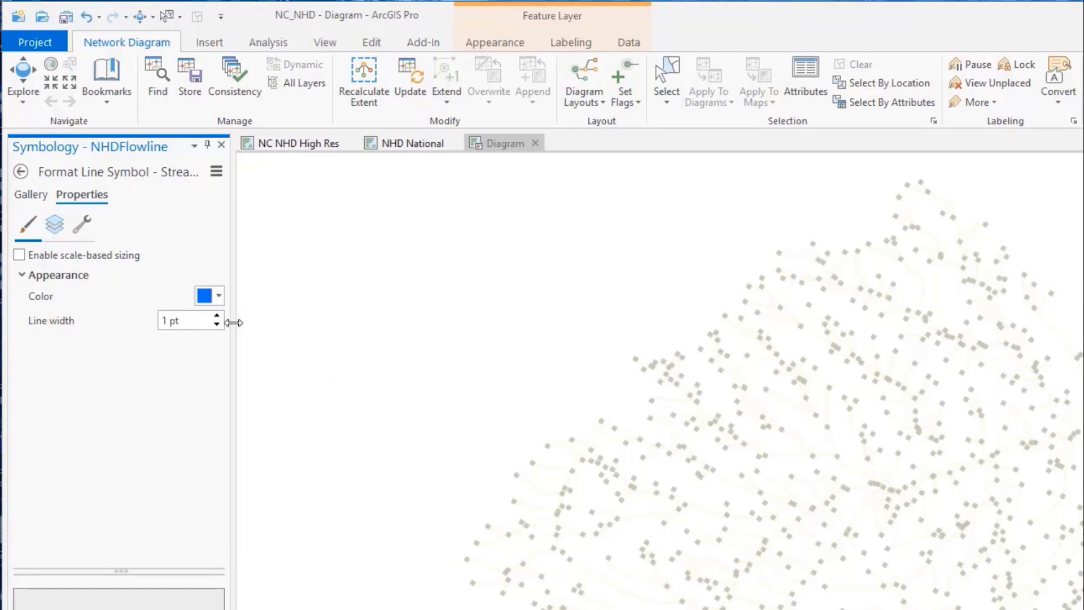
left_click(215, 314)
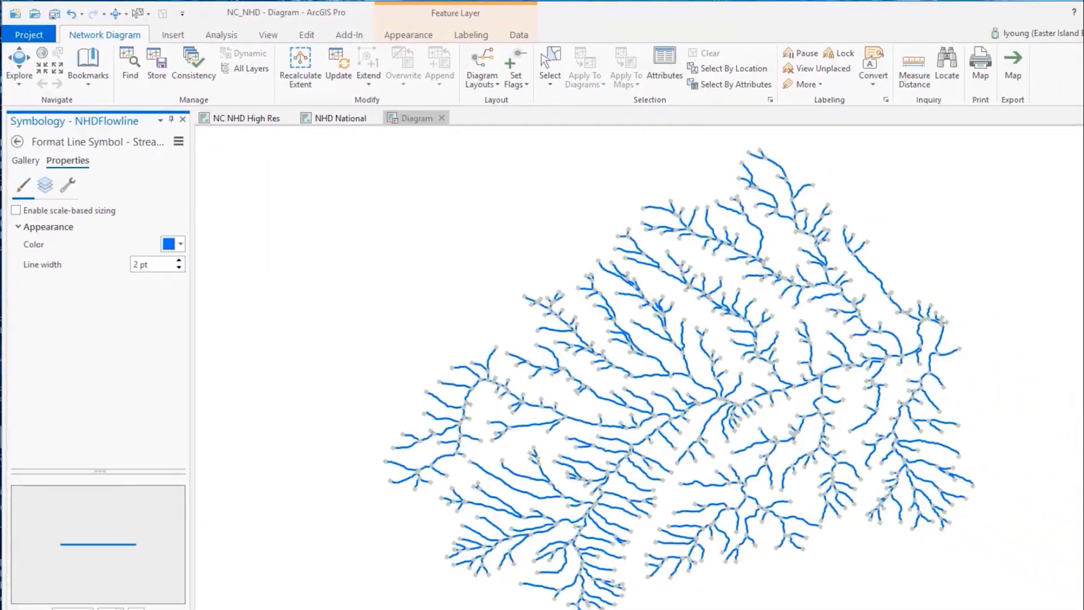
left_click(61, 609)
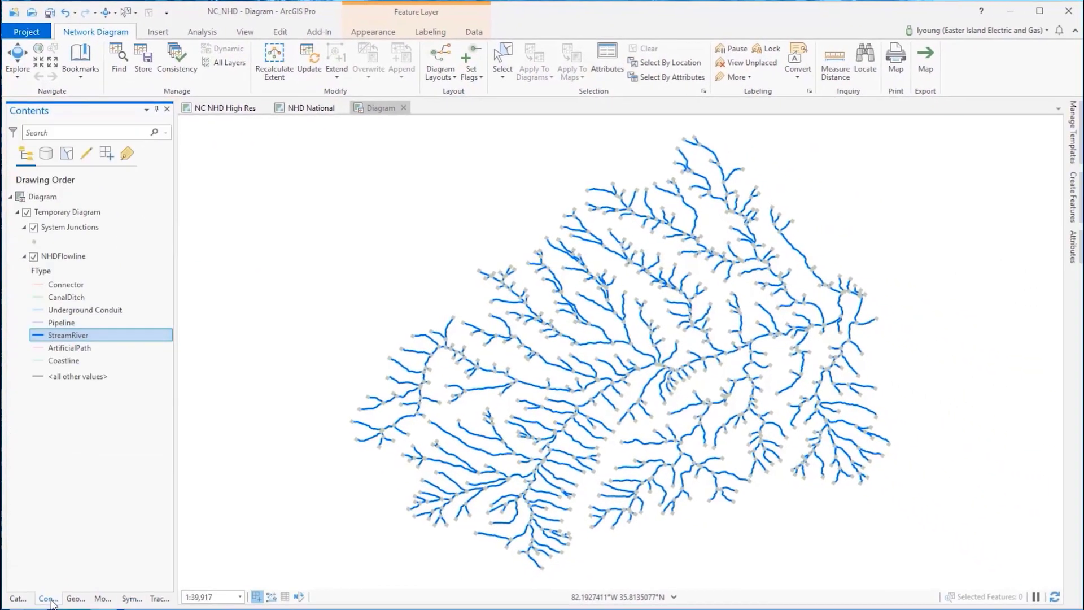
left_click(34, 228)
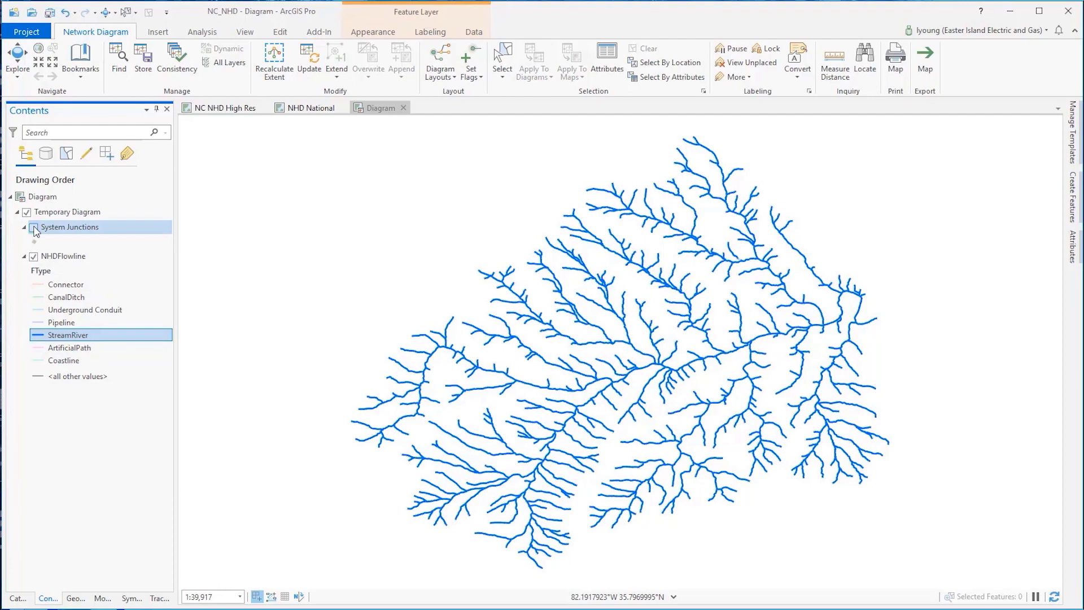
Step: Apply the Main Line Tree layout to the Temporary Diagram, running from left to right with branches on both sides
left_click(500, 116)
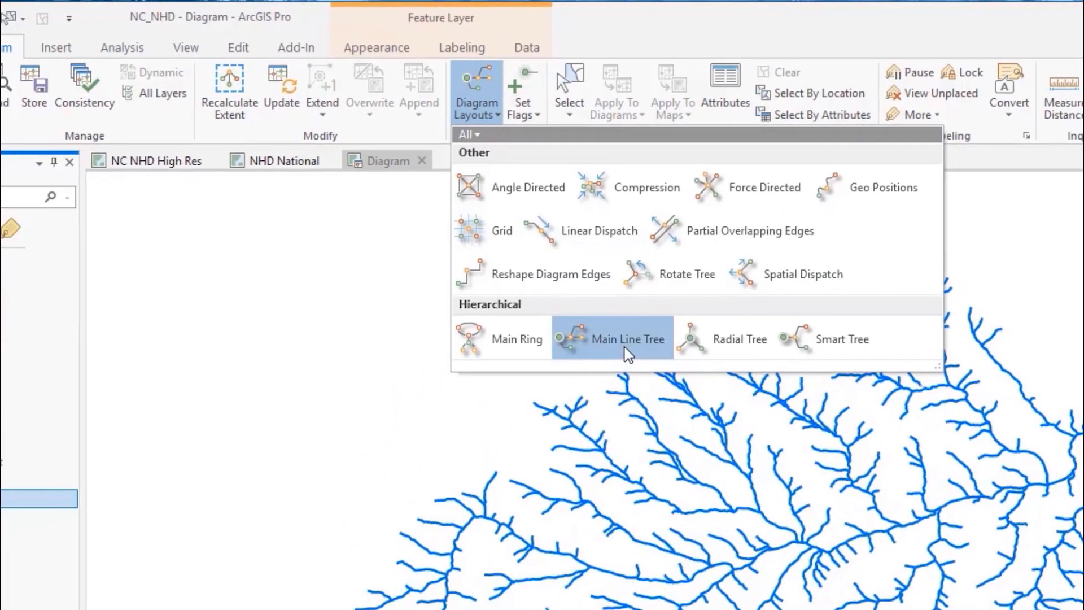
left_click(628, 354)
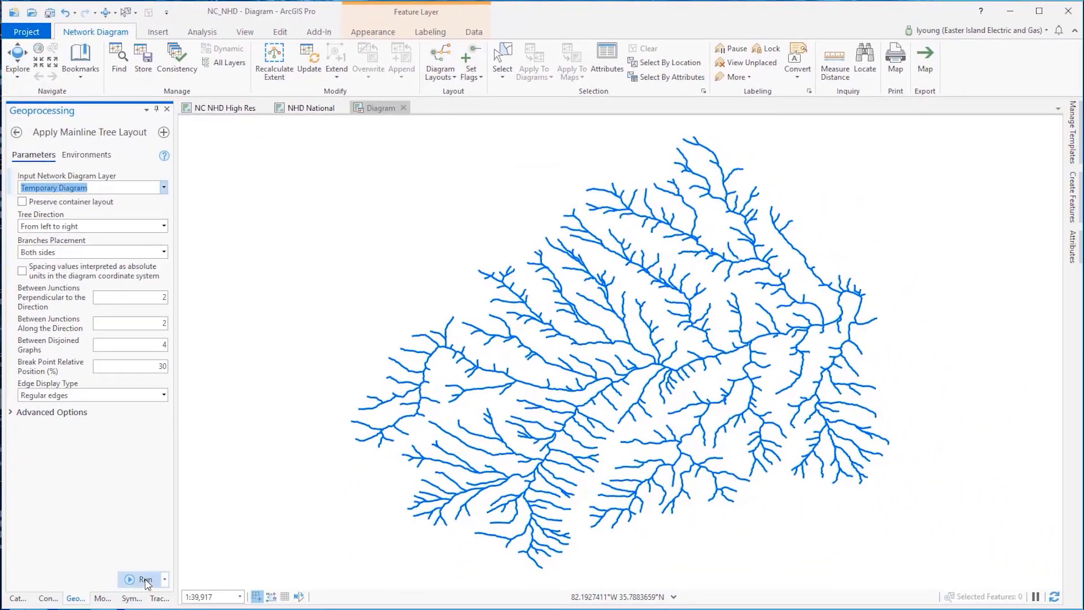
left_click(145, 579)
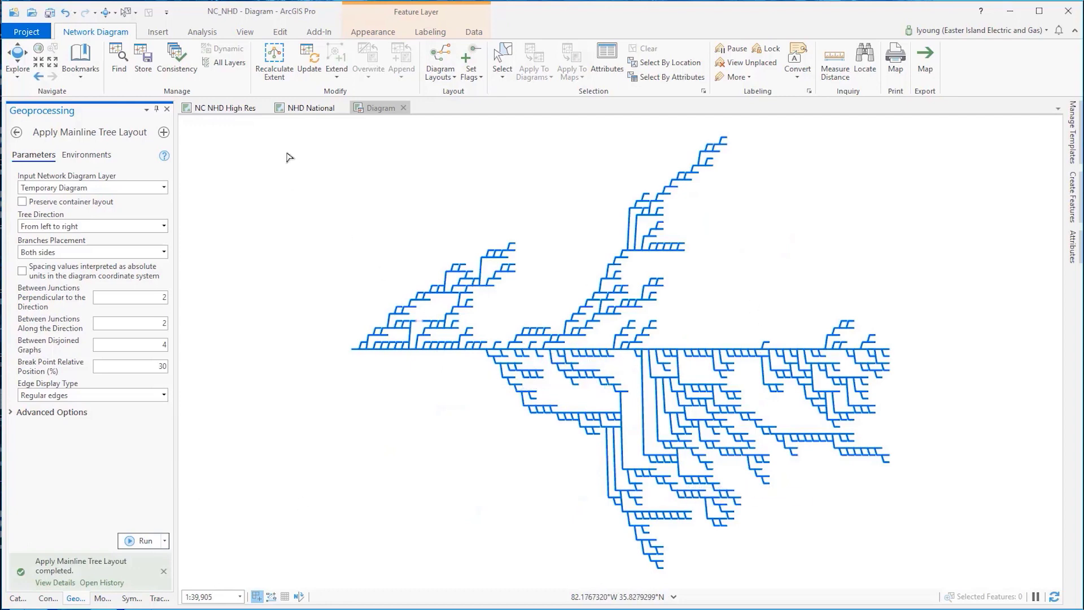
Step: Label the diagram's flowlines with the GNIS_Name field and inspect the creek names around Cow Creek up close
left_click(429, 32)
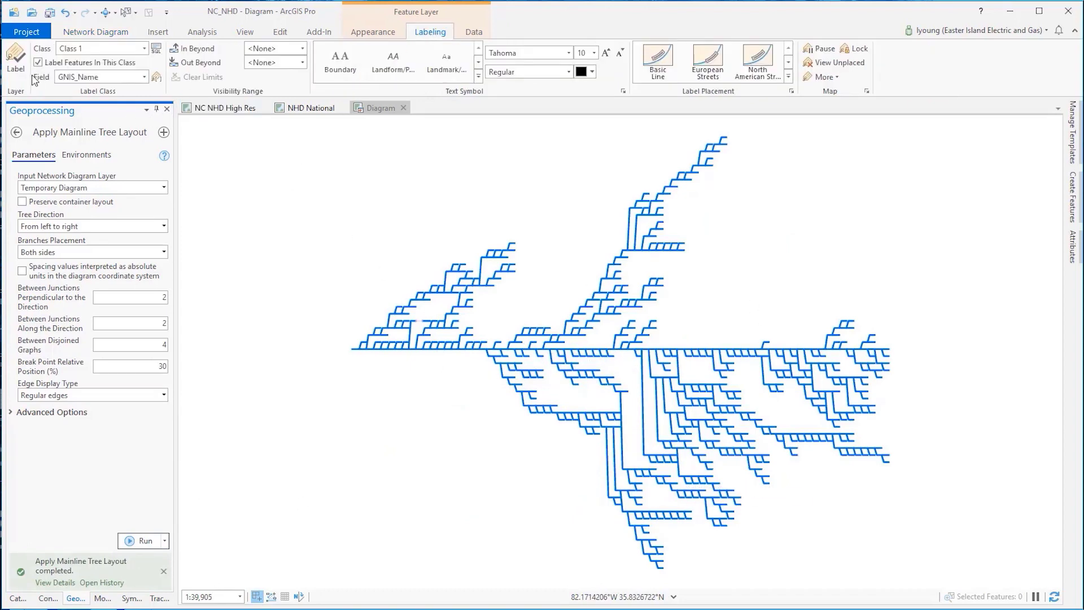
left_click(20, 63)
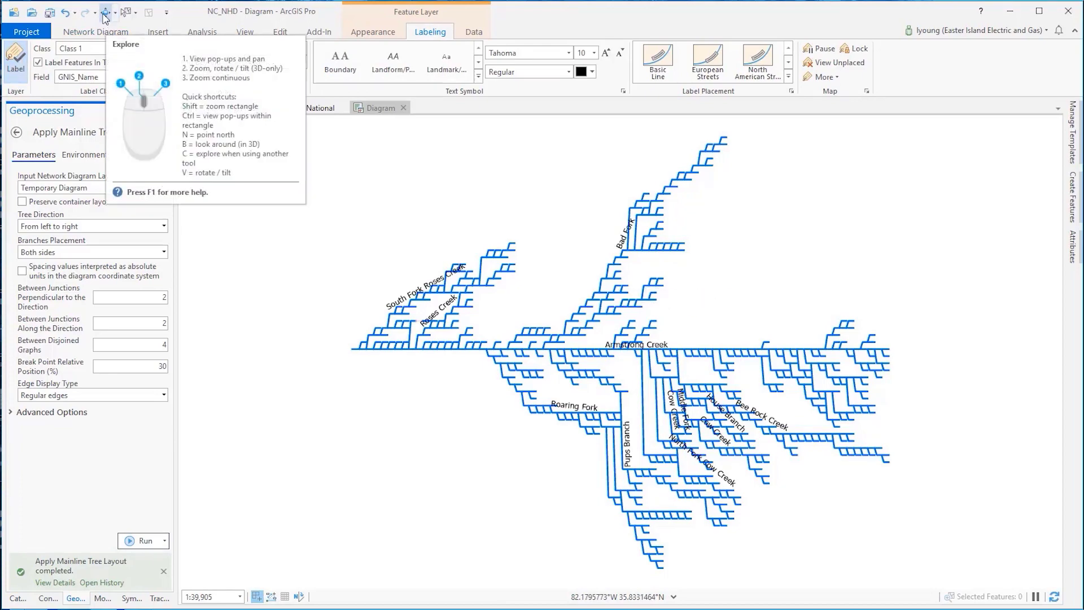
scroll(712, 421, "up", 5)
scroll(709, 422, "down", 5)
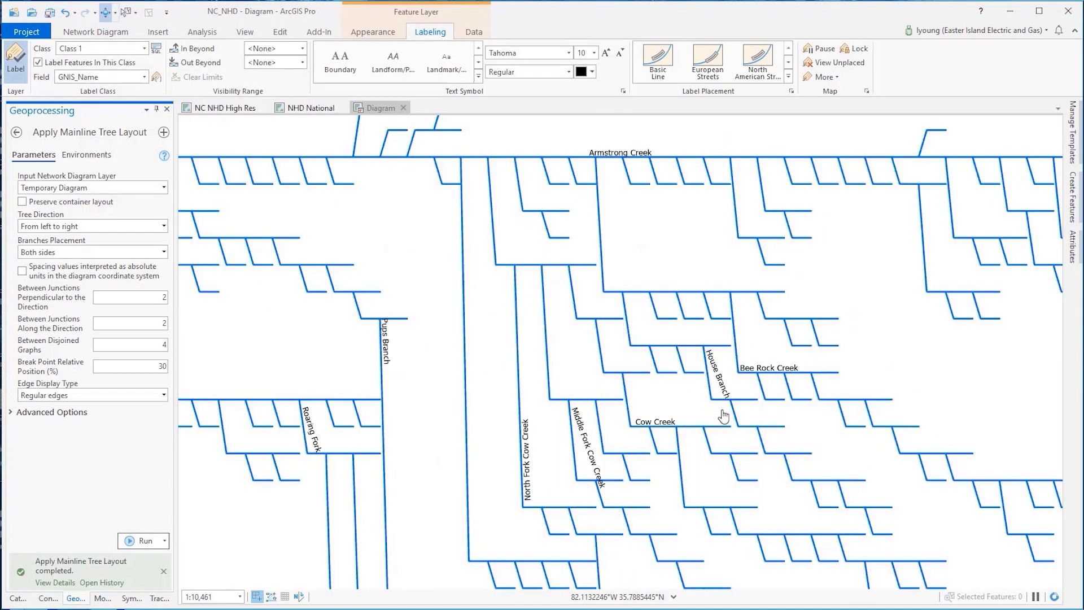